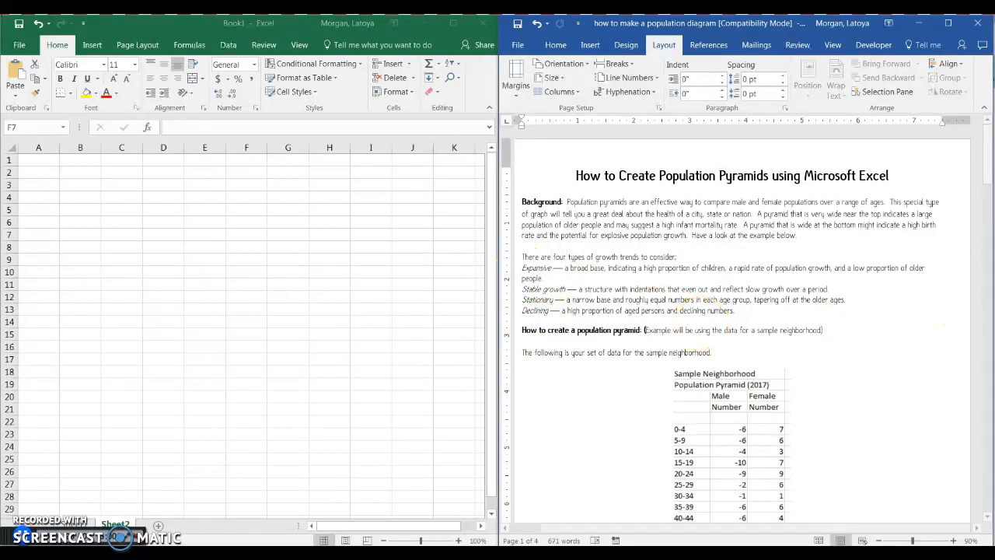
Enter the title "Sample Neighborhood" in cell A1 and "Population Pyramid (2017)" in cell A2.
drag(987, 179, 989, 210)
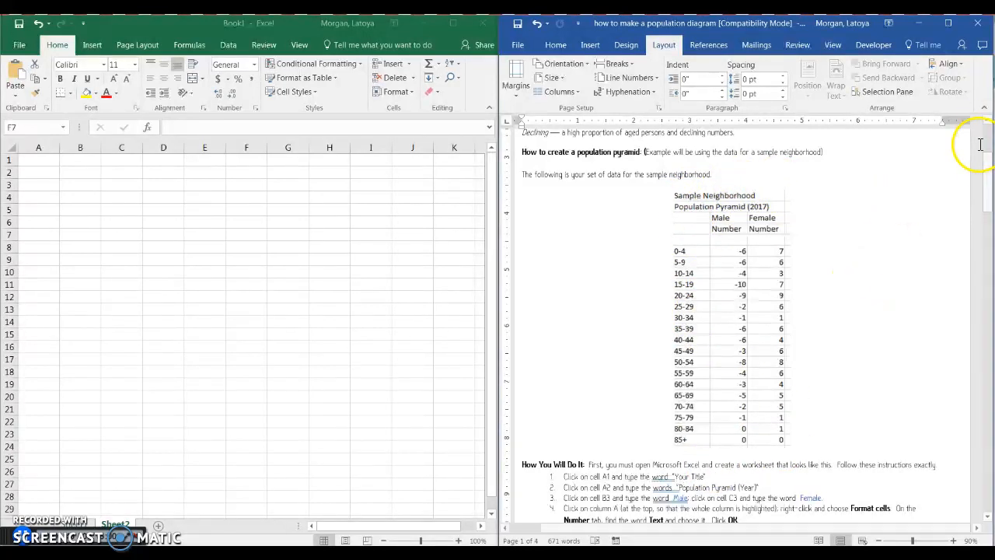
drag(985, 170, 987, 174)
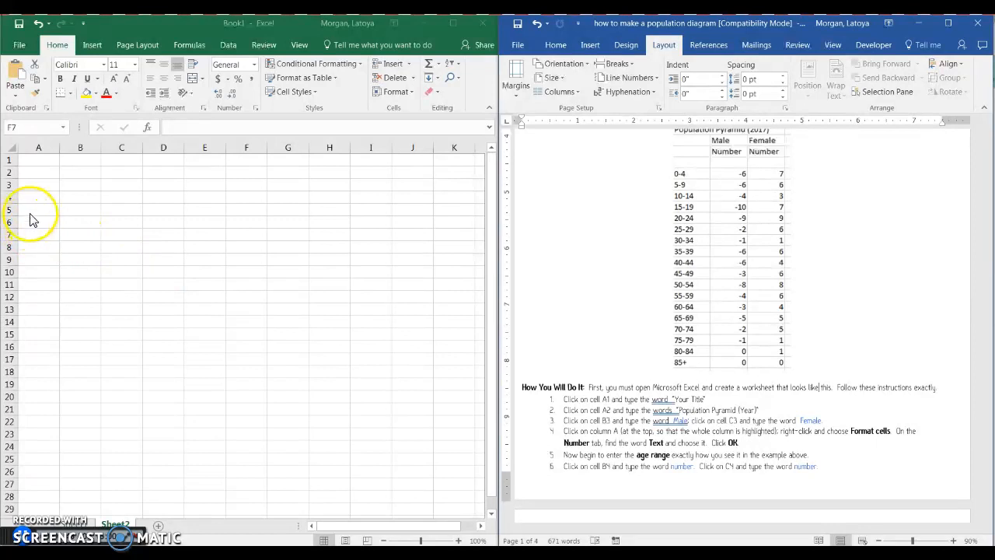
click(42, 166)
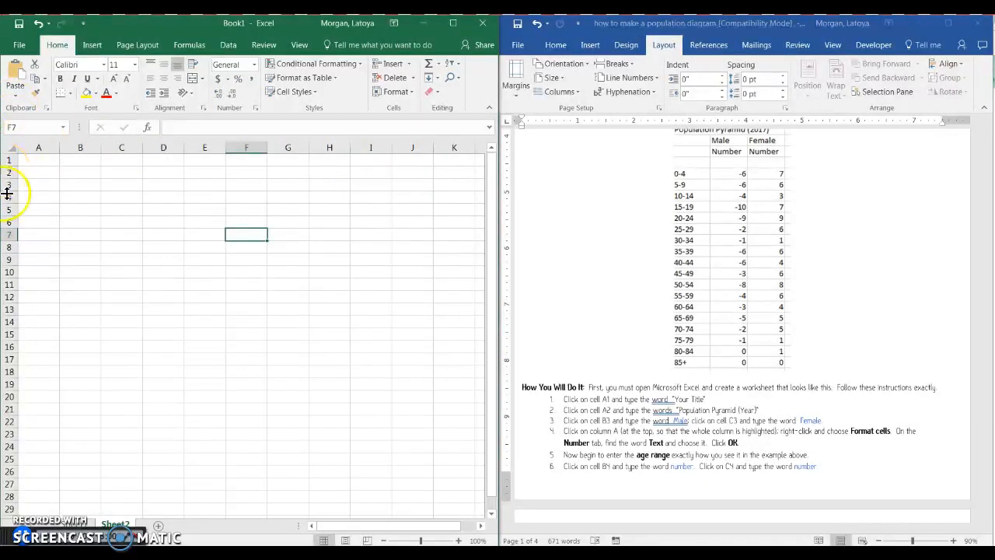
click(25, 158)
text(Sample Neighborhood)
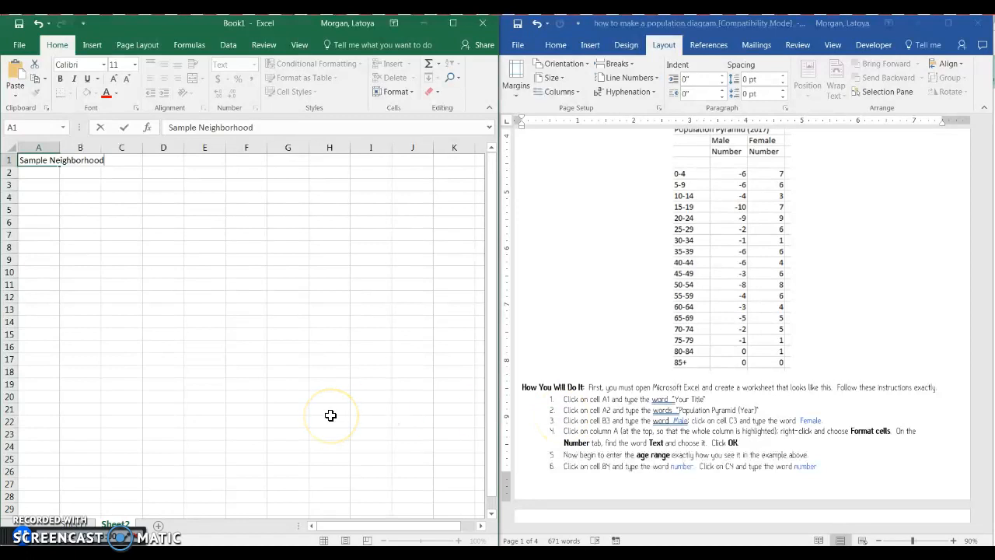
click(52, 174)
text(Population Pyramid (2017)
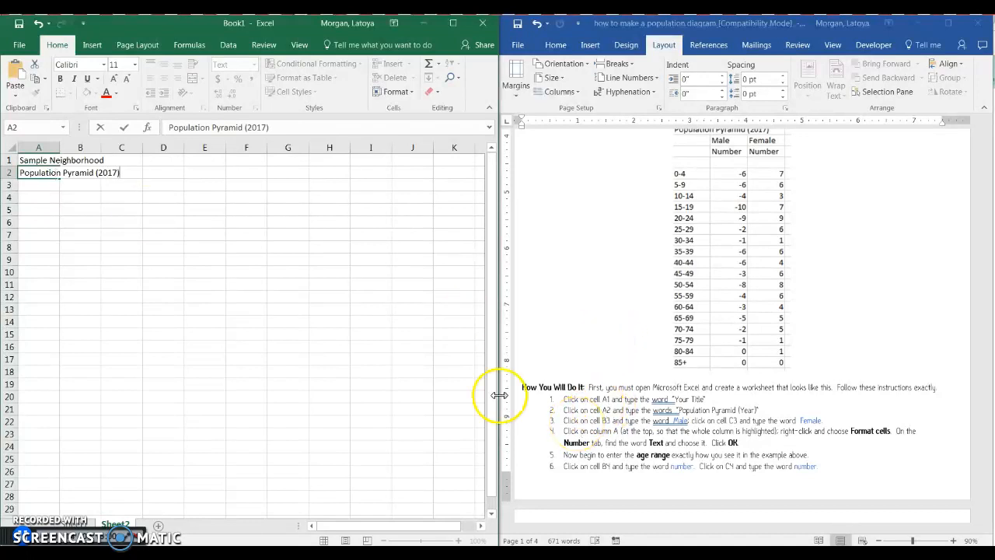
Enter the column headings Male in cell B3 and Female in cell C3.
click(66, 186)
text(Male)
click(113, 189)
text(Female)
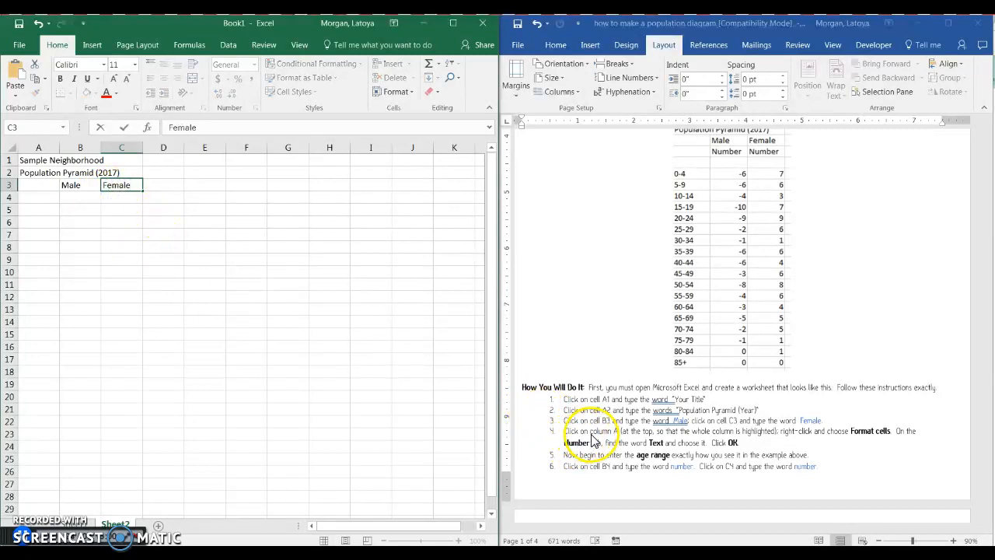
Format the whole of column A with the Text number category.
click(41, 145)
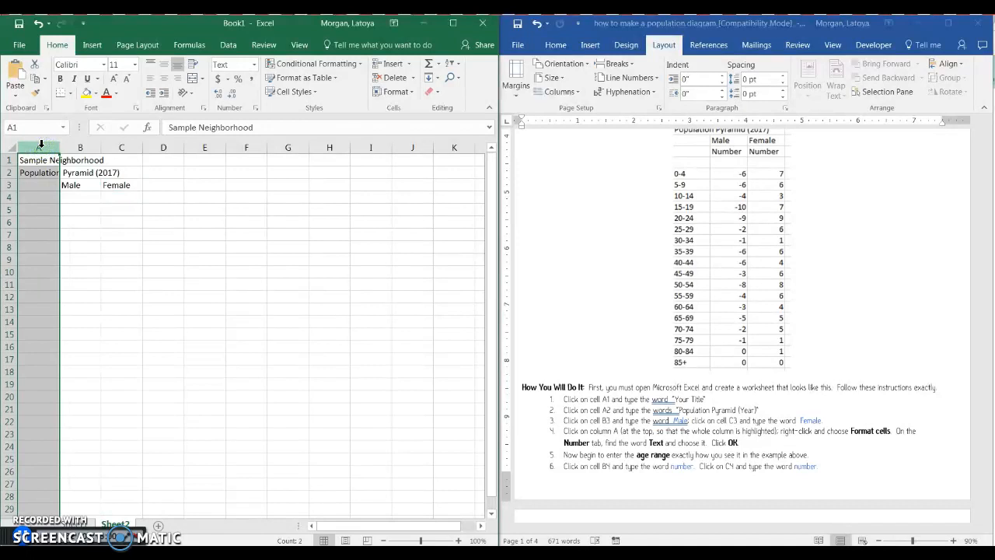
right_click(40, 145)
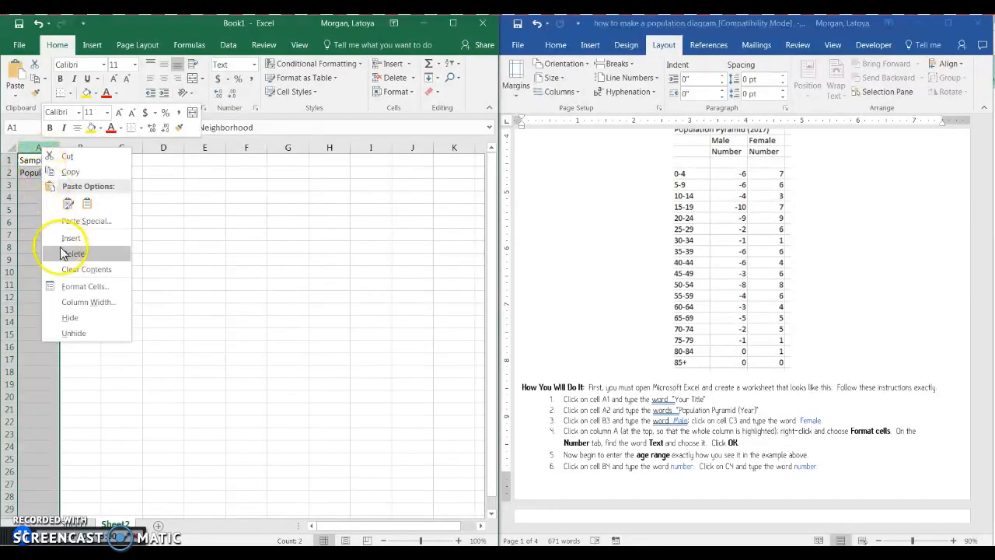
click(70, 284)
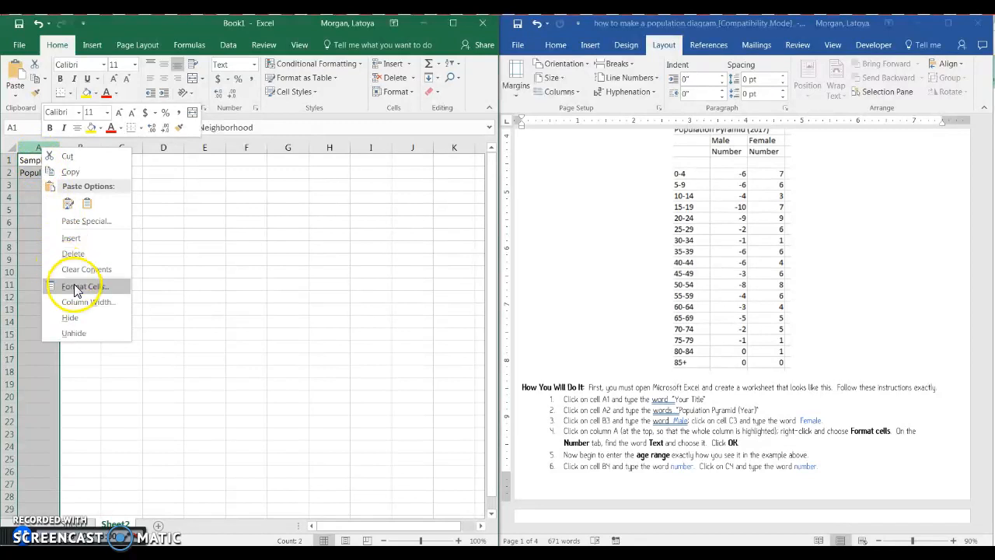
click(109, 286)
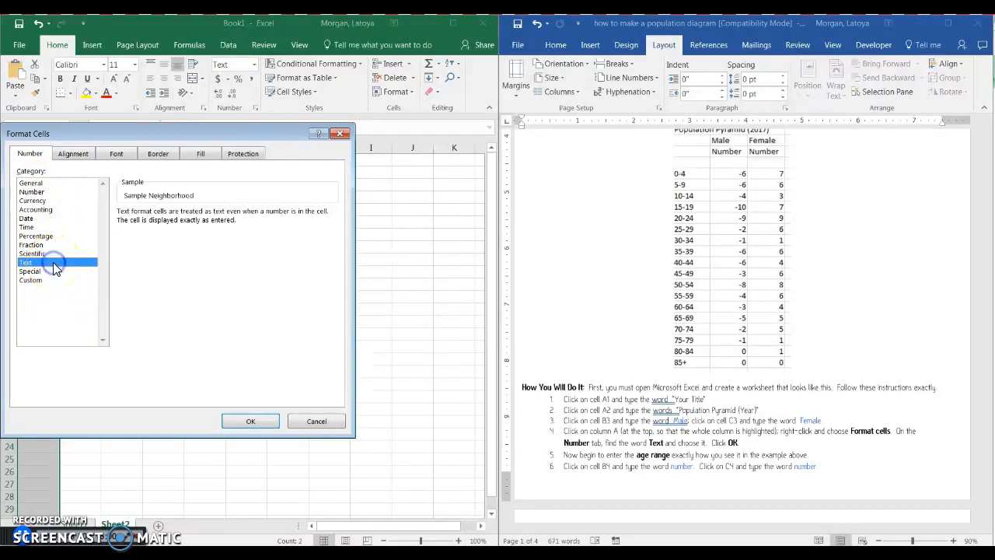
click(256, 419)
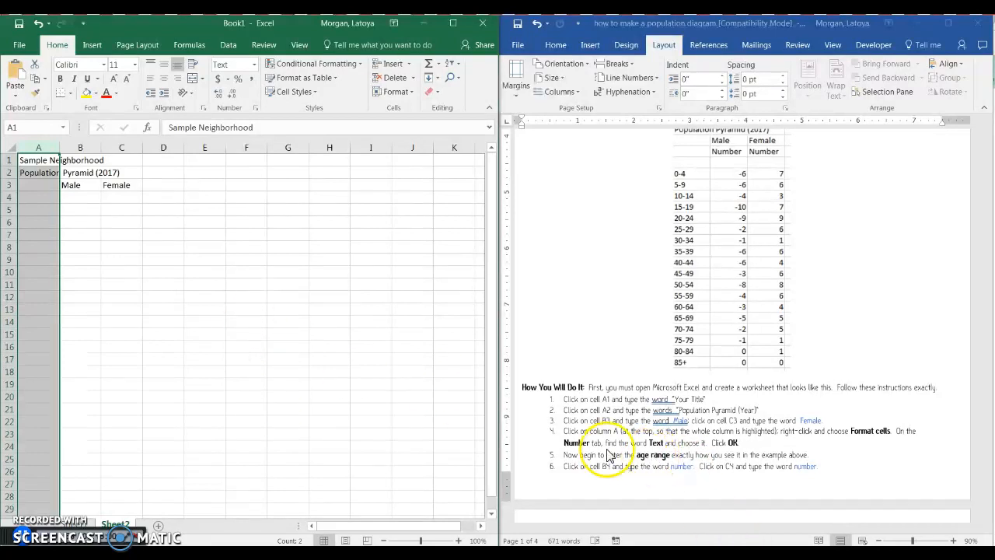
Enter the five-year age ranges from 0-4 in A6 down to 85-89 in A23.
click(46, 223)
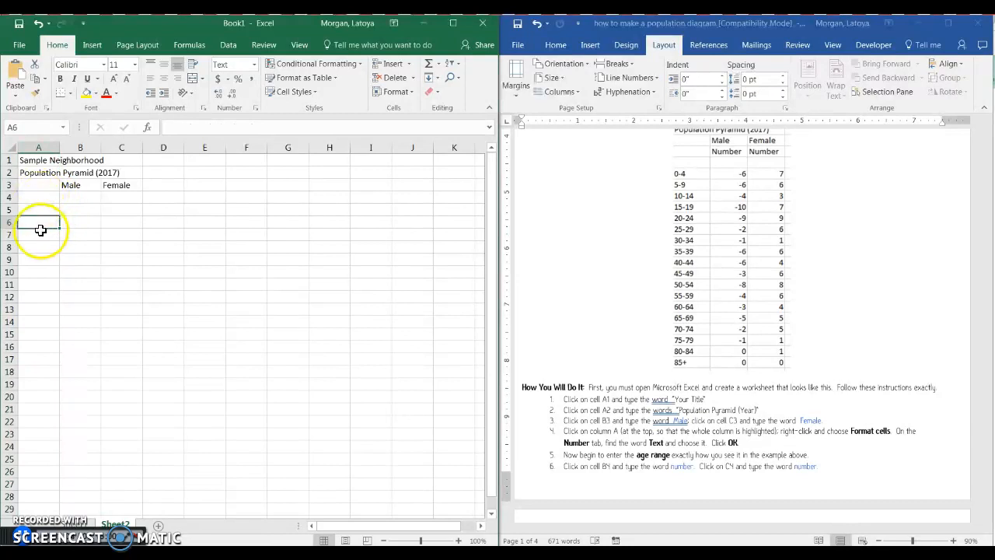
text(0-4)
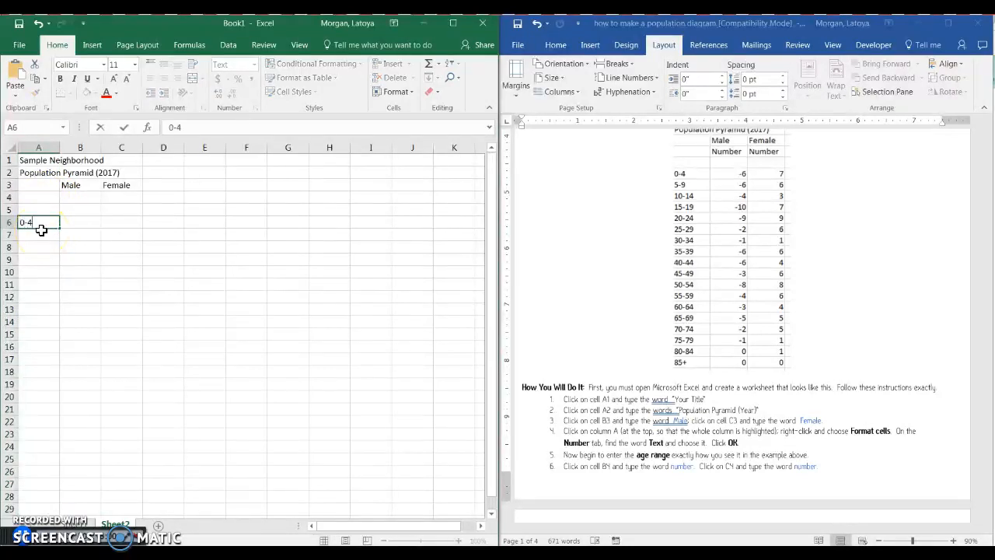
key(Return)
text(5-89)
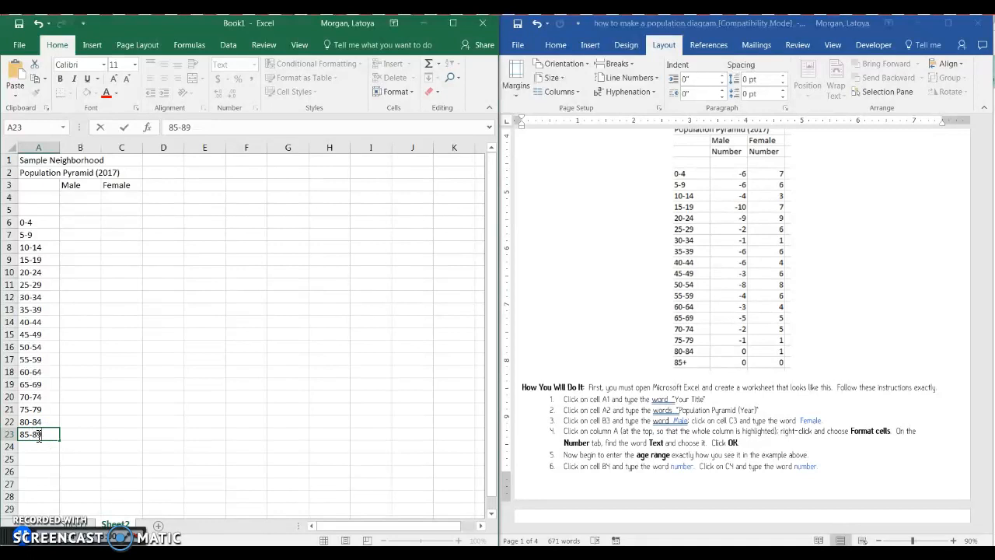
click(39, 447)
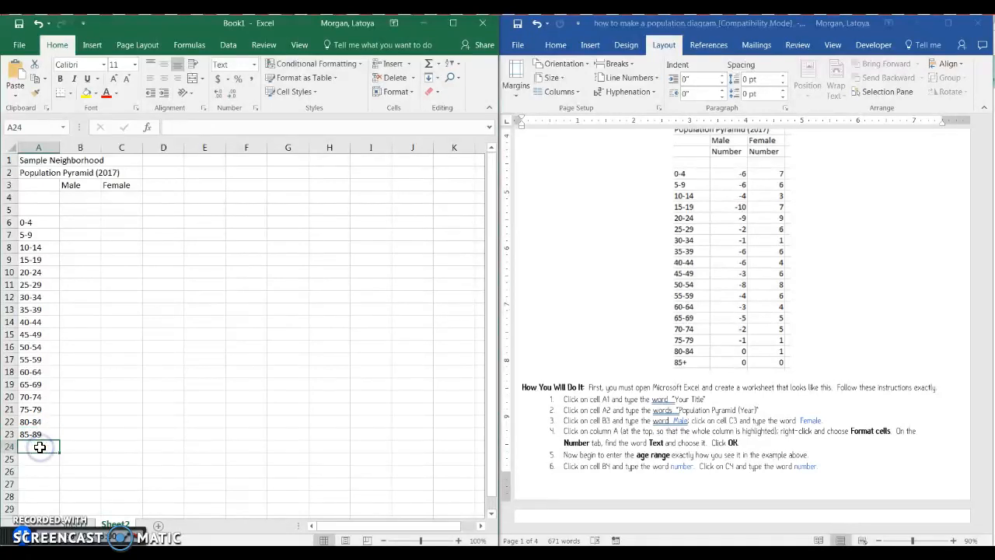
text(90-94)
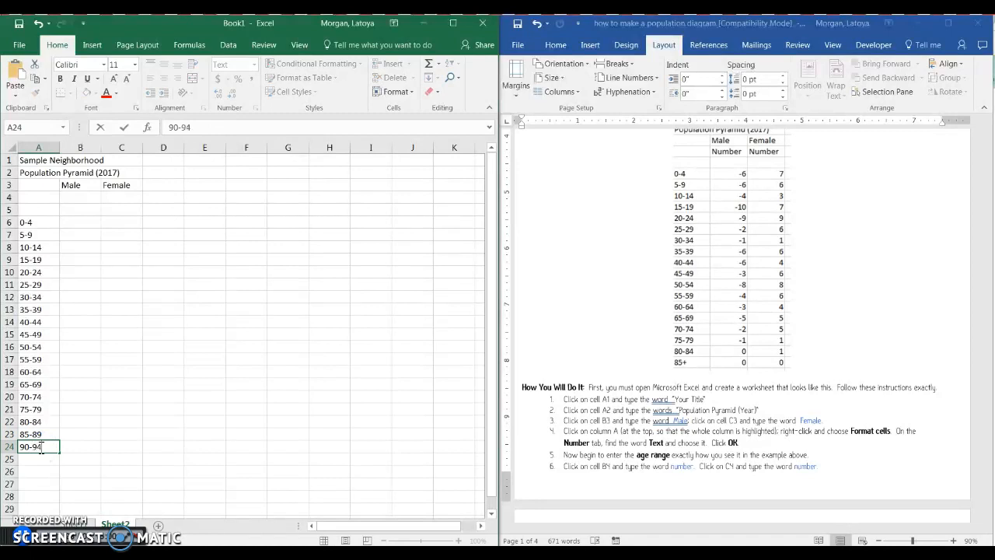
key(Return)
click(40, 447)
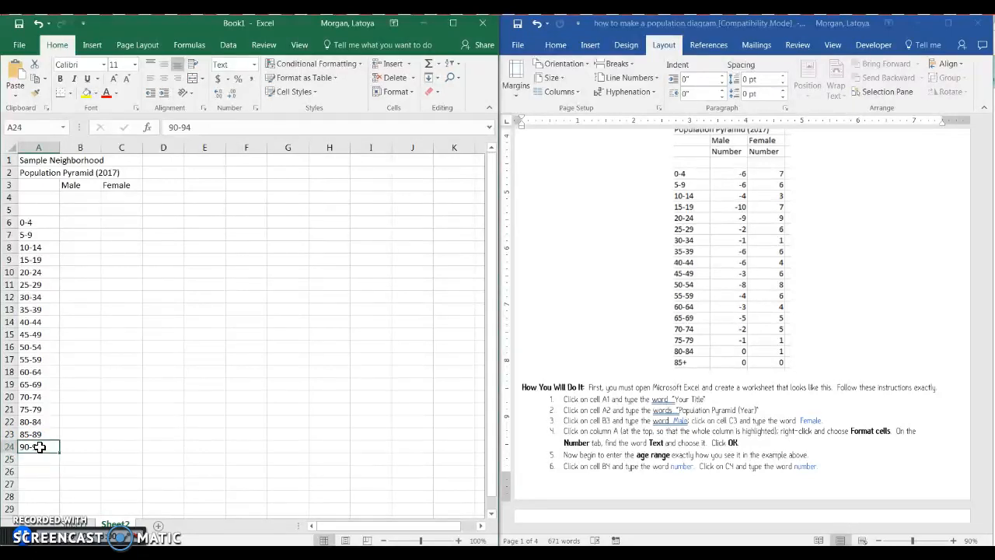
key(Up)
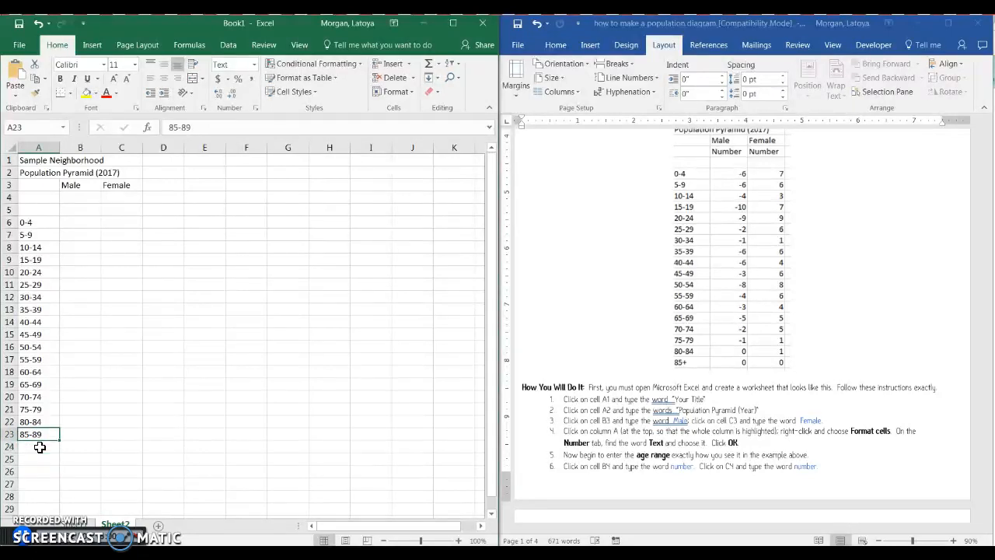
Change the last age range in A23 to 85+ and enter the subheading Number in B4 and C4.
text(85+)
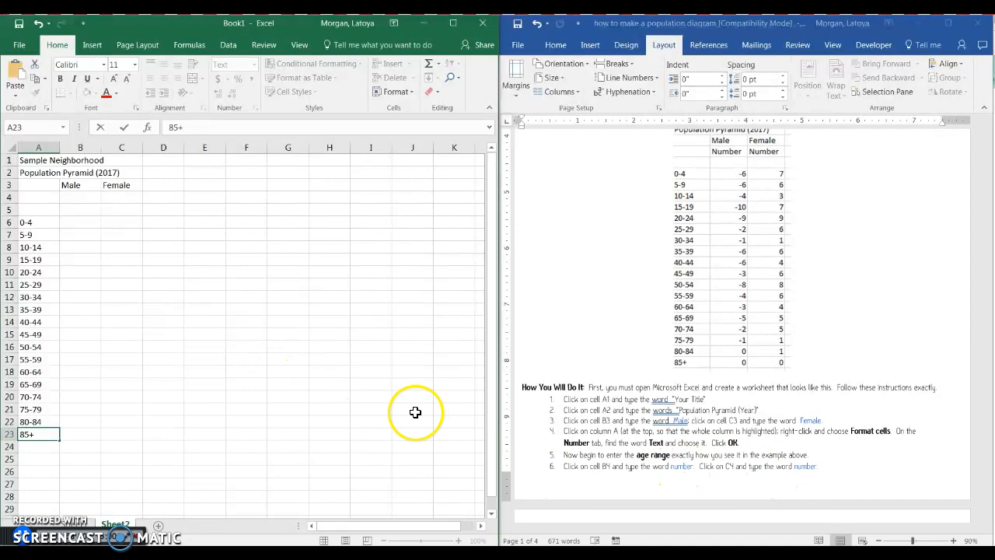
click(91, 197)
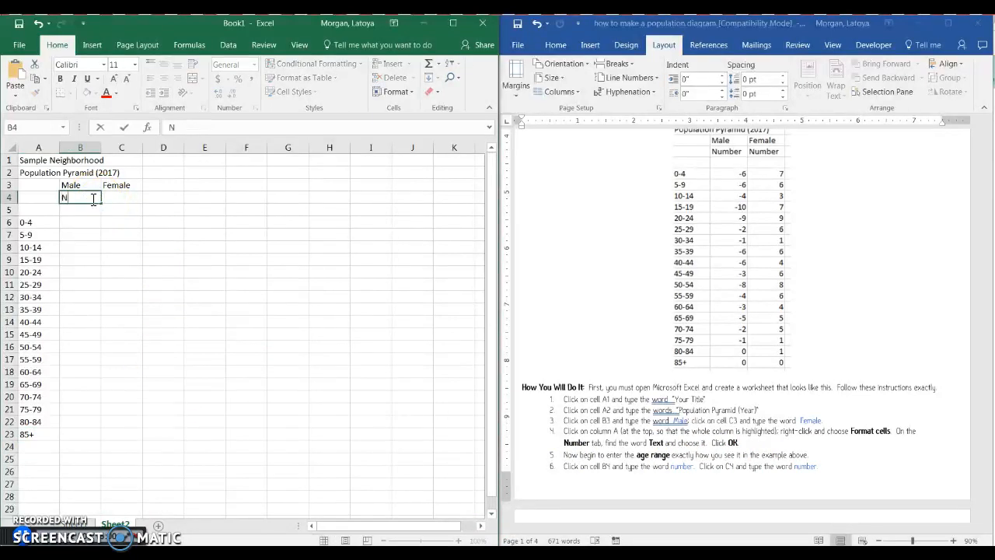
key(Tab)
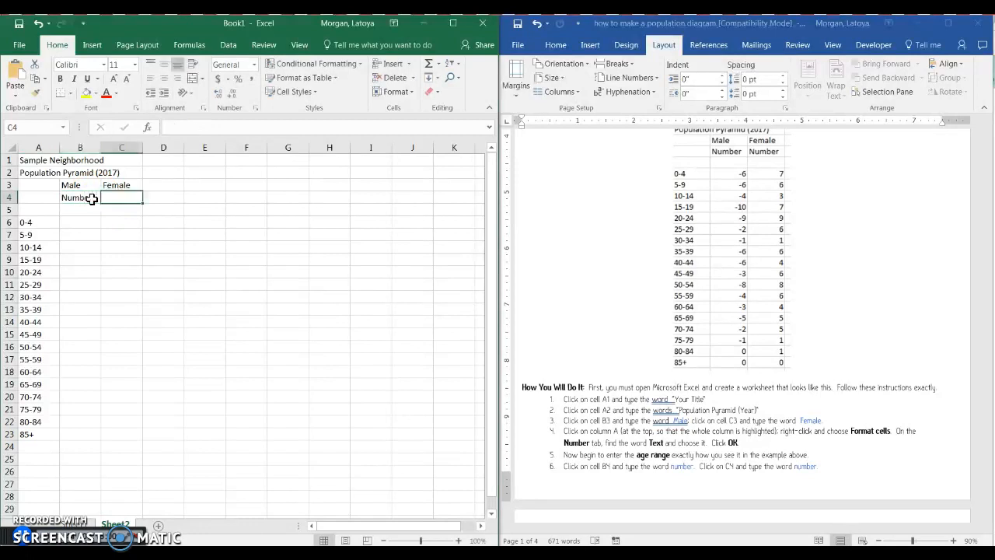
text(Number)
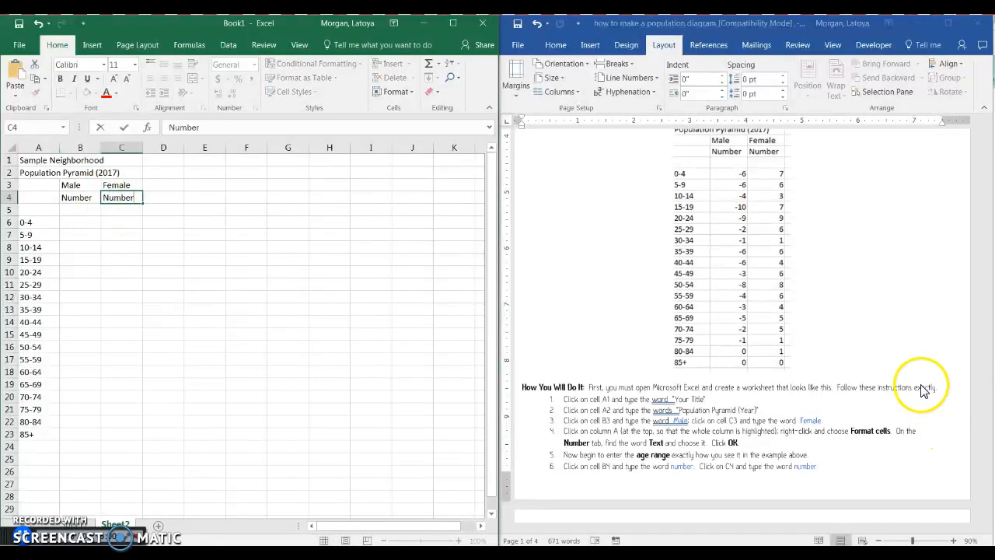
In the Word instructions, delete the parenthetical sentence about the sample at the end of instruction 8.
click(972, 389)
drag(990, 132, 988, 211)
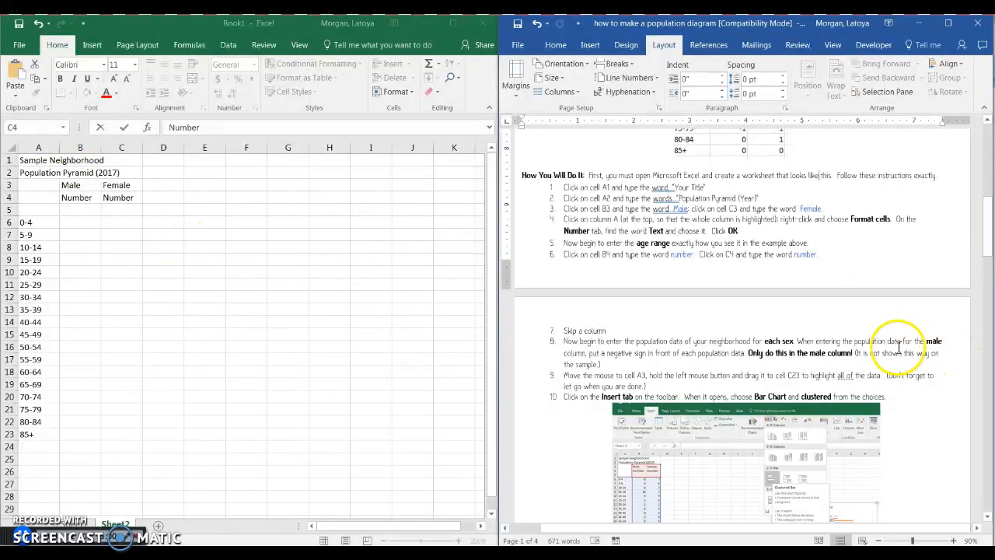
ctrl+click(857, 359)
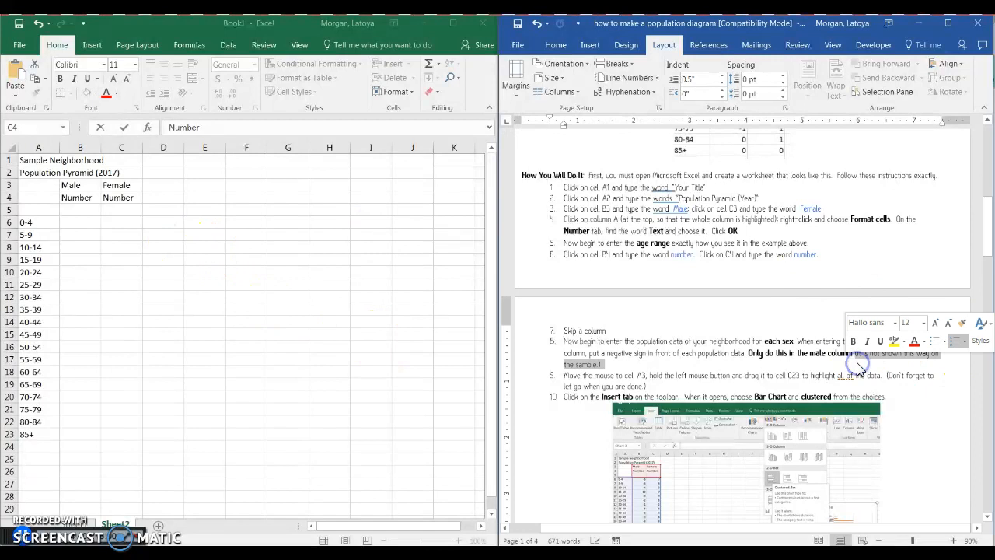
key(Delete)
In the Excel sheet, enter male and female counts of -6 and 7 for ages 0-4, and -6 and 6 for ages 5-9.
drag(988, 243, 987, 198)
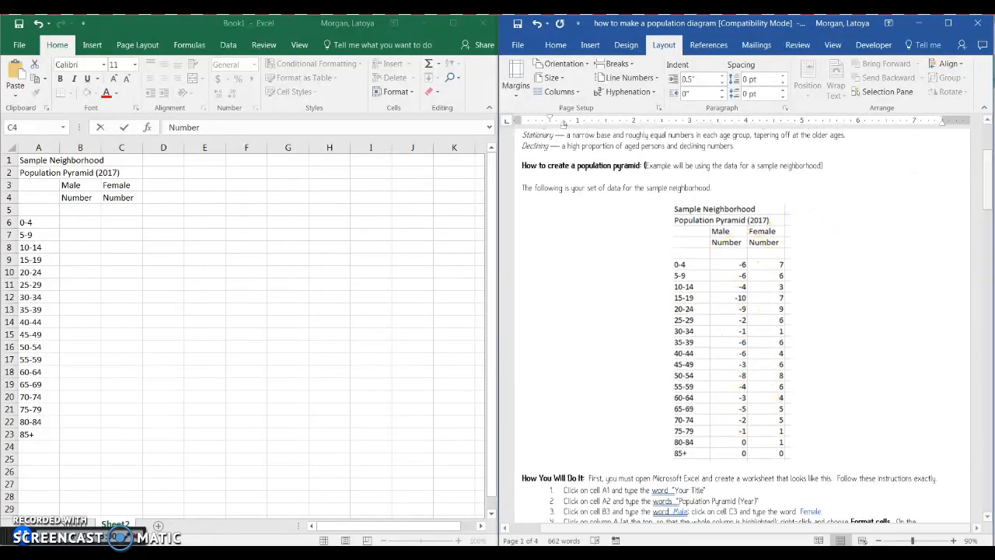
drag(988, 160, 989, 185)
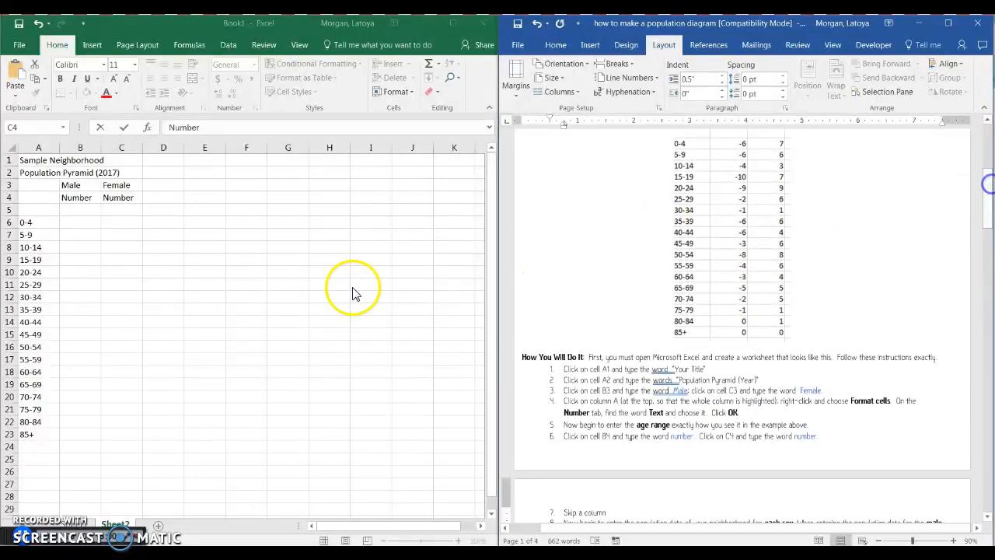
click(83, 225)
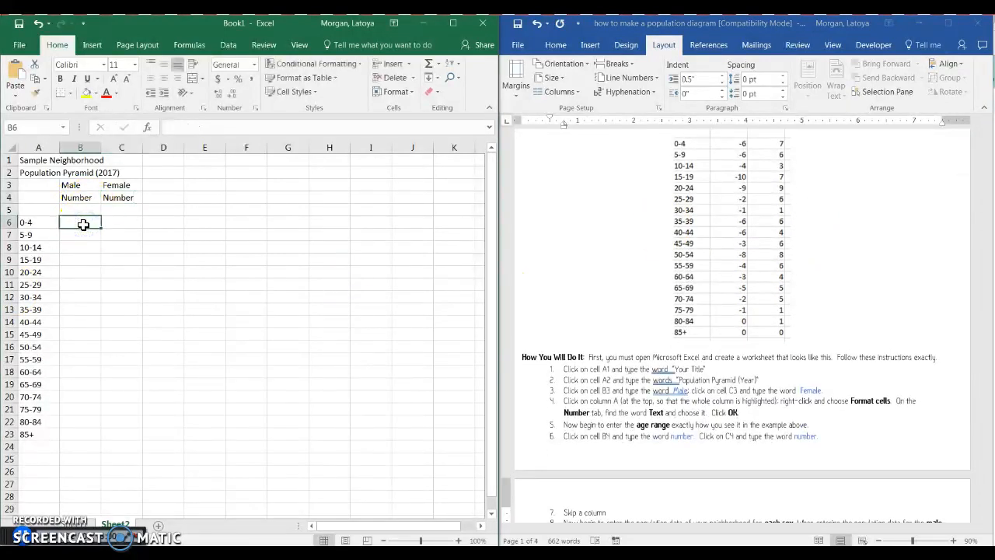
text(-6)
key(Tab)
text(7)
key(Return)
text(-)
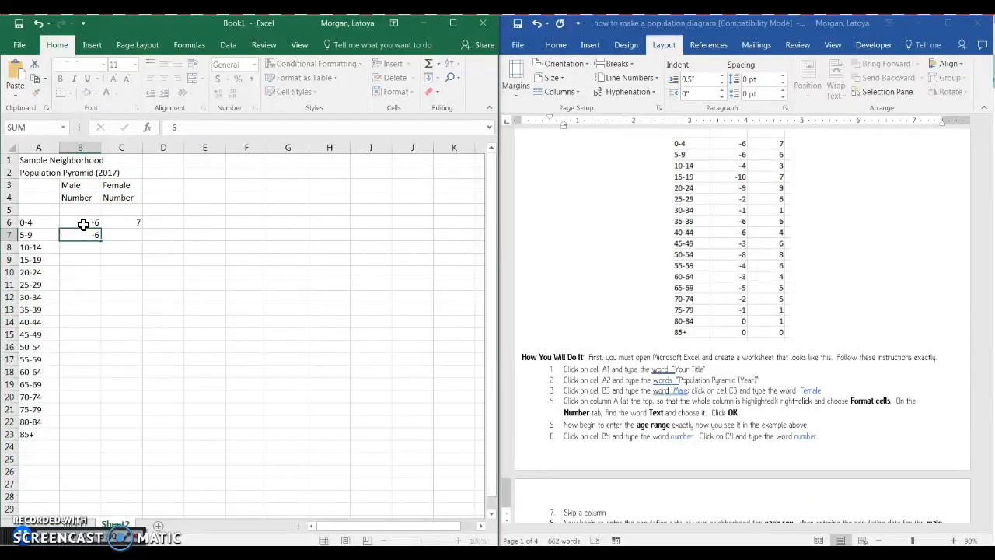
key(Tab)
text(6)
key(Return)
Enter -5 and 4 for ages 10-14, and fill in the remaining counts down to 85+, using negative numbers for males.
text(-5)
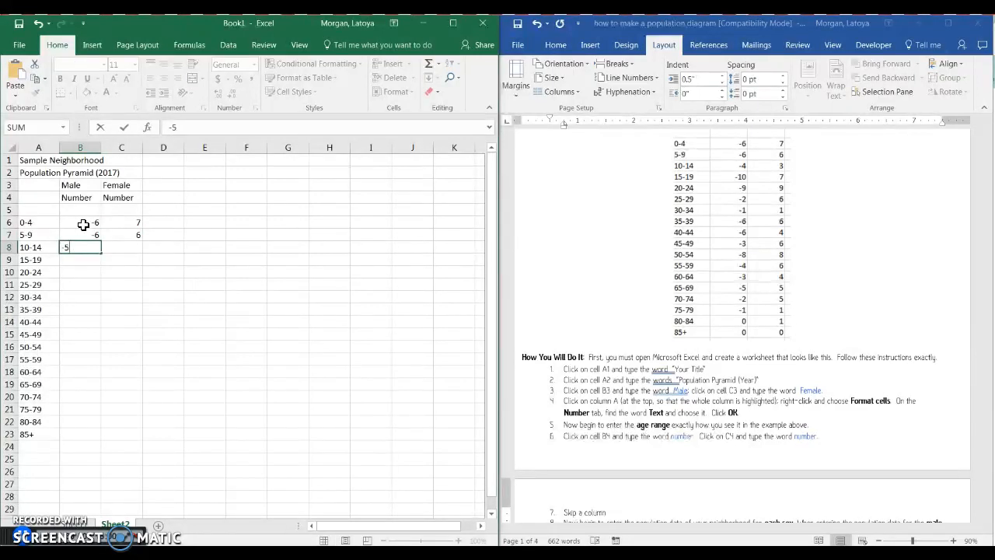
key(Tab)
text(4)
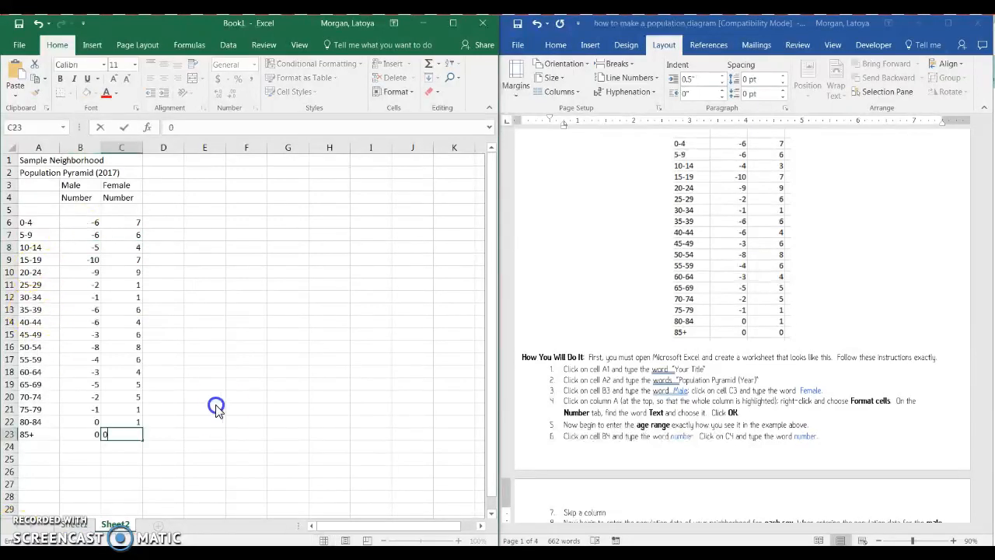
click(212, 408)
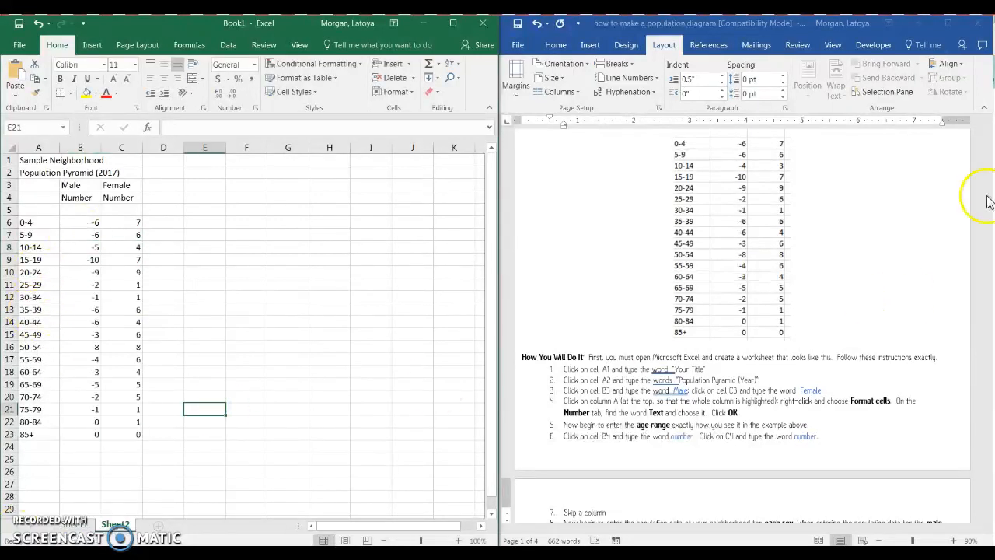
Select the population data in A3 to C23 and insert a 2-D clustered bar chart from it.
drag(990, 211, 989, 247)
click(855, 305)
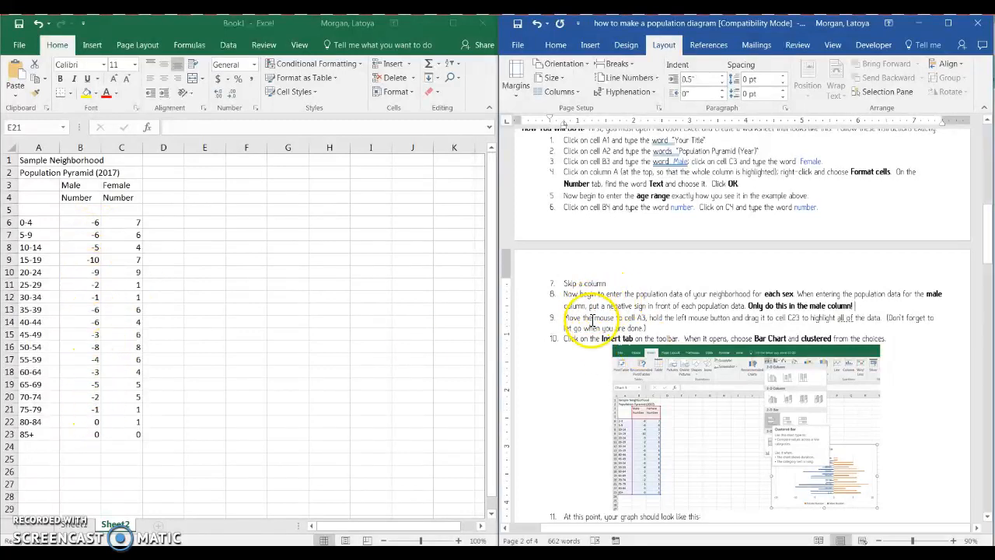
click(32, 185)
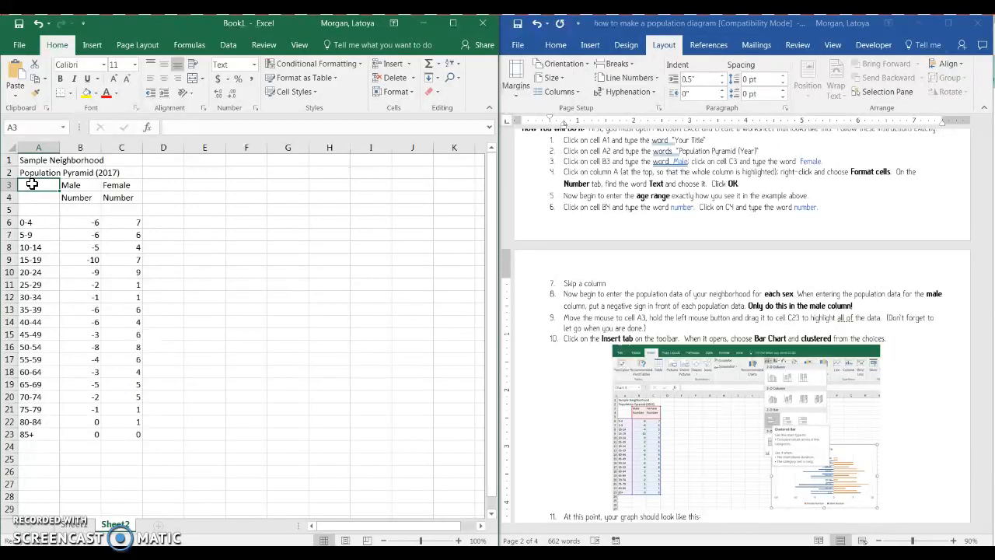
drag(32, 184, 138, 433)
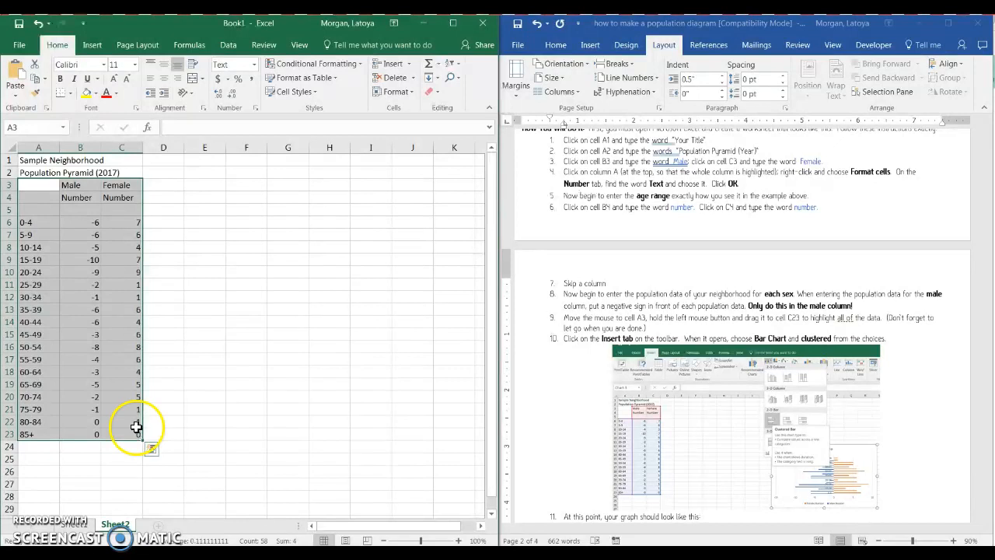
click(93, 44)
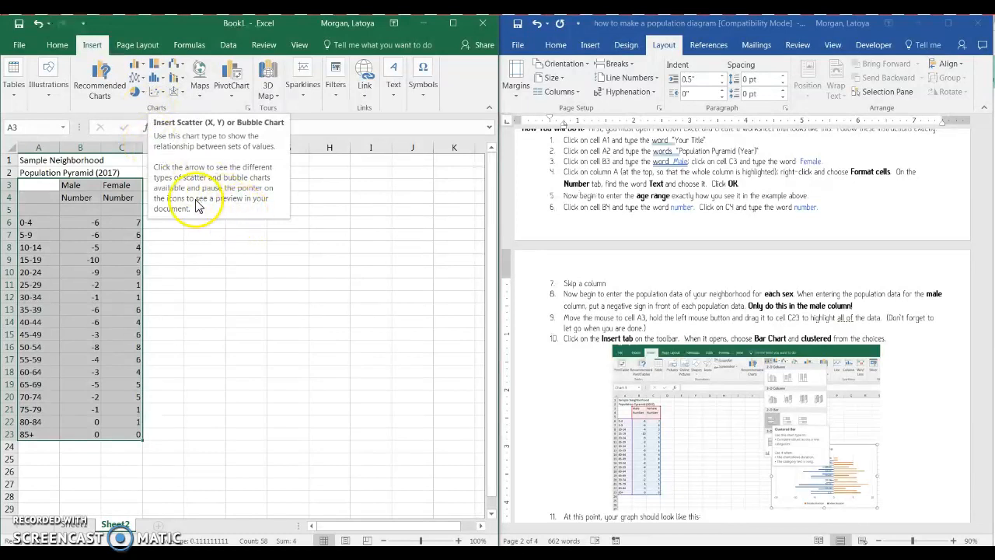
click(140, 69)
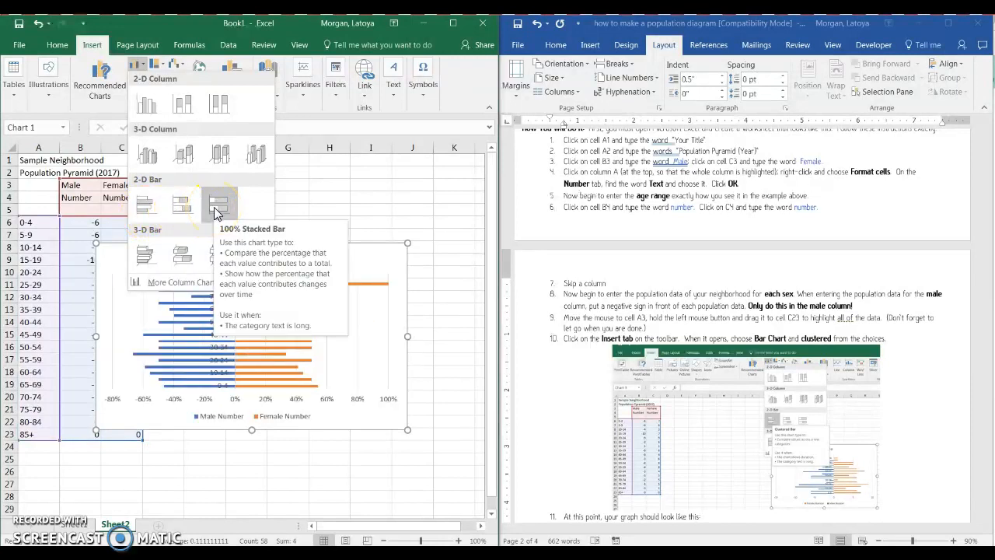
click(146, 204)
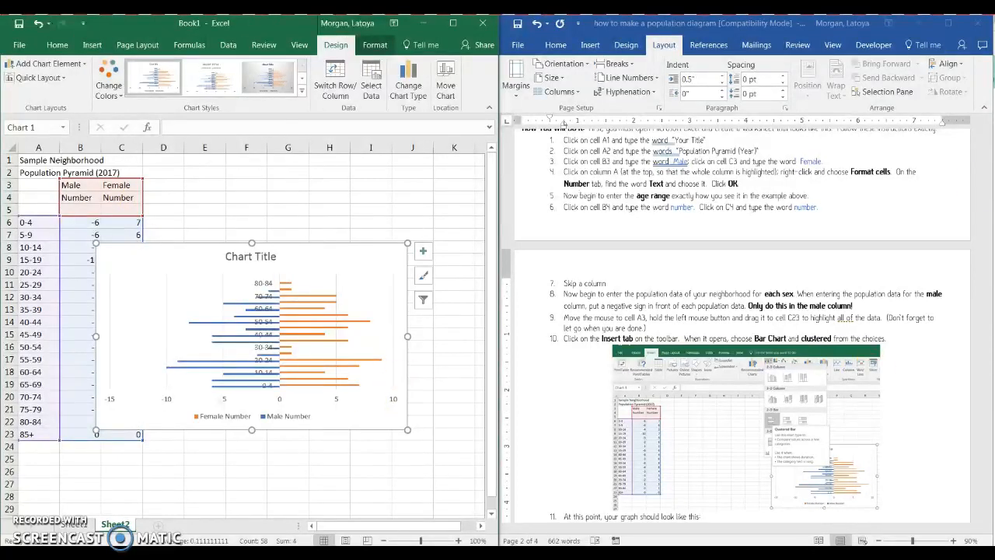
drag(987, 215, 989, 299)
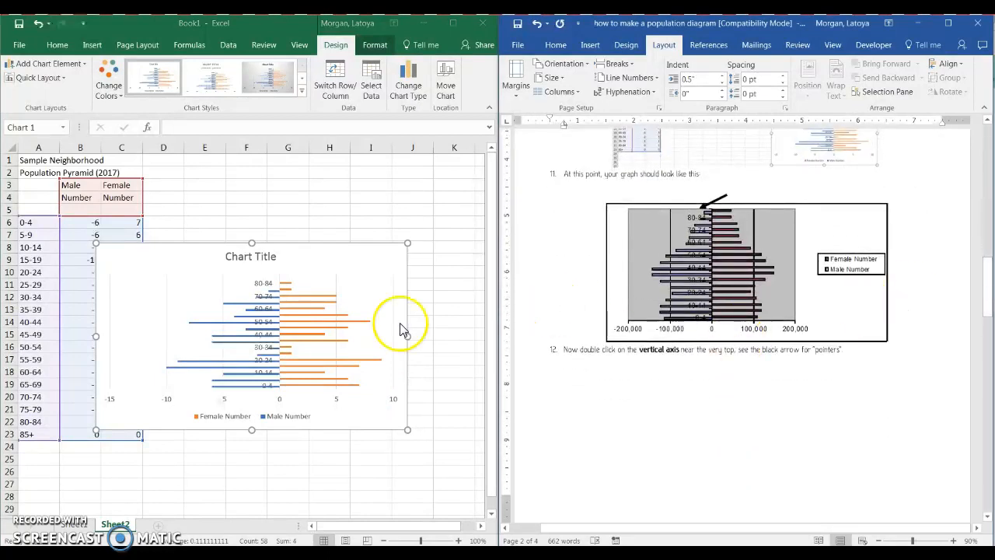
click(279, 281)
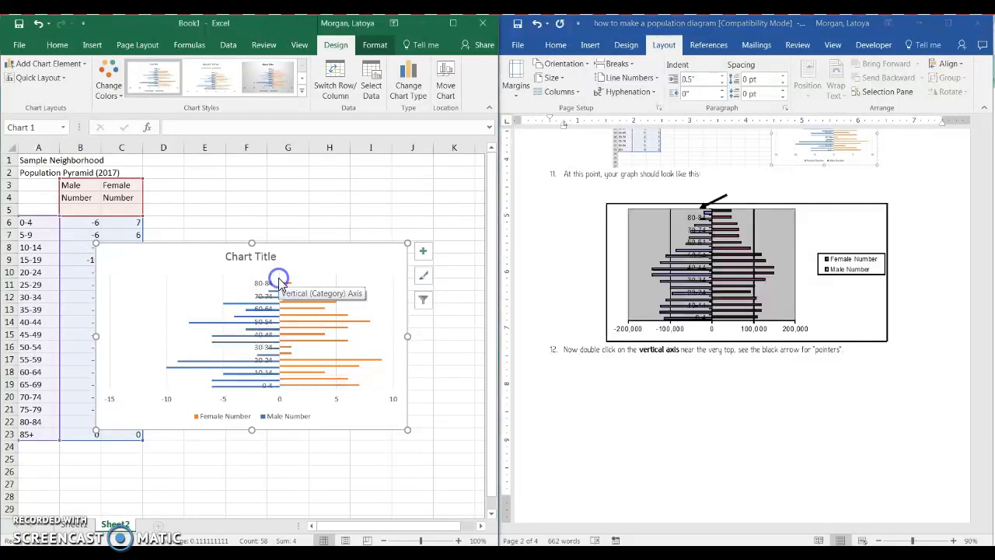
click(280, 277)
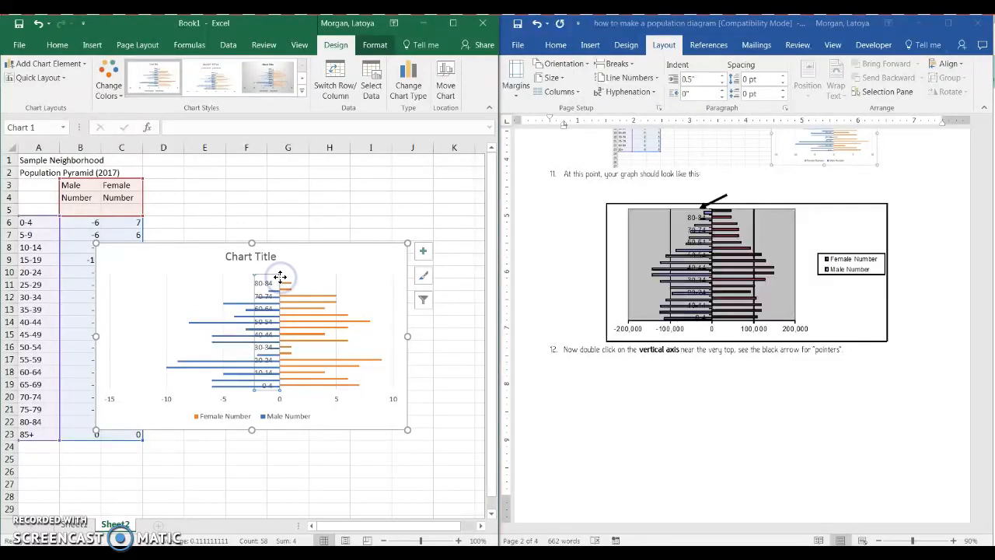
click(984, 275)
drag(985, 276, 988, 332)
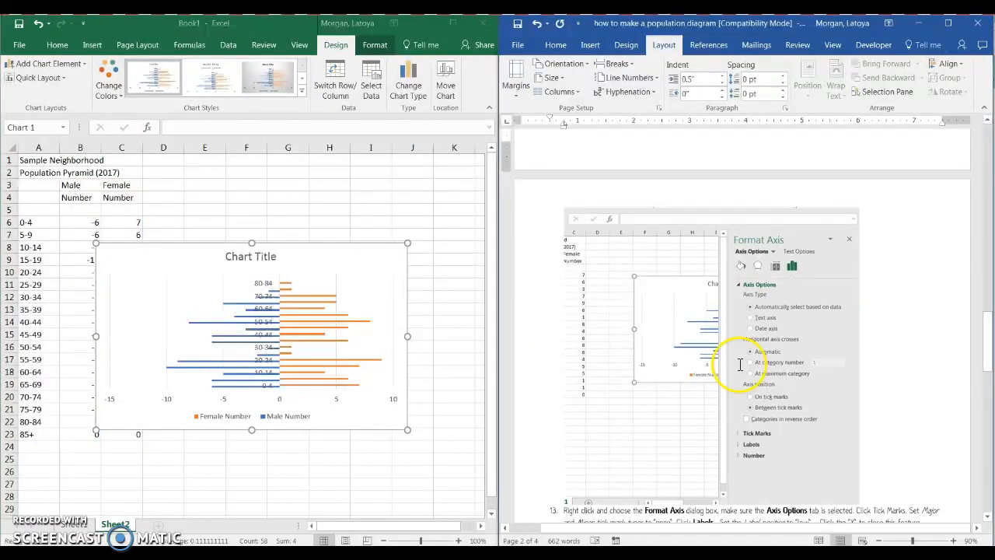
click(278, 275)
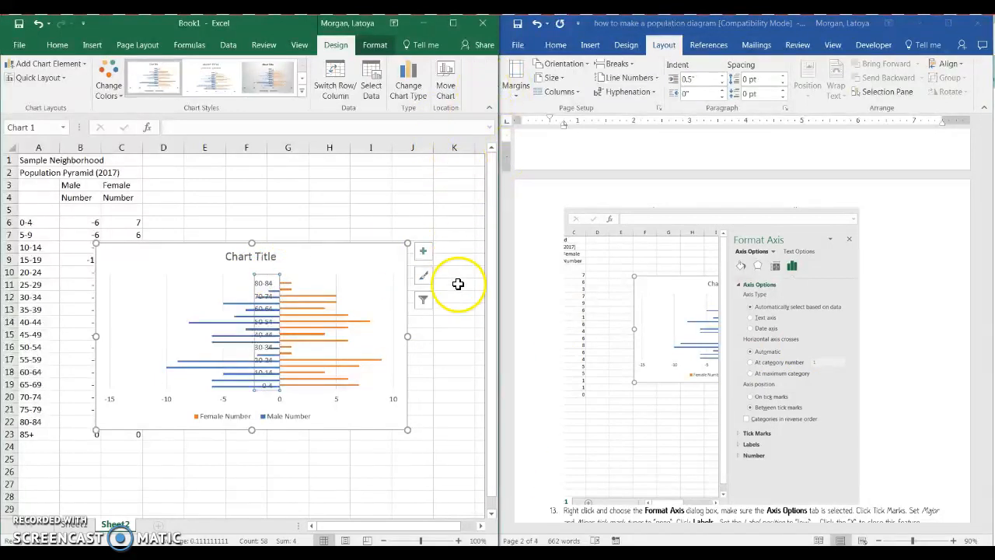
right_click(269, 278)
click(238, 258)
click(274, 282)
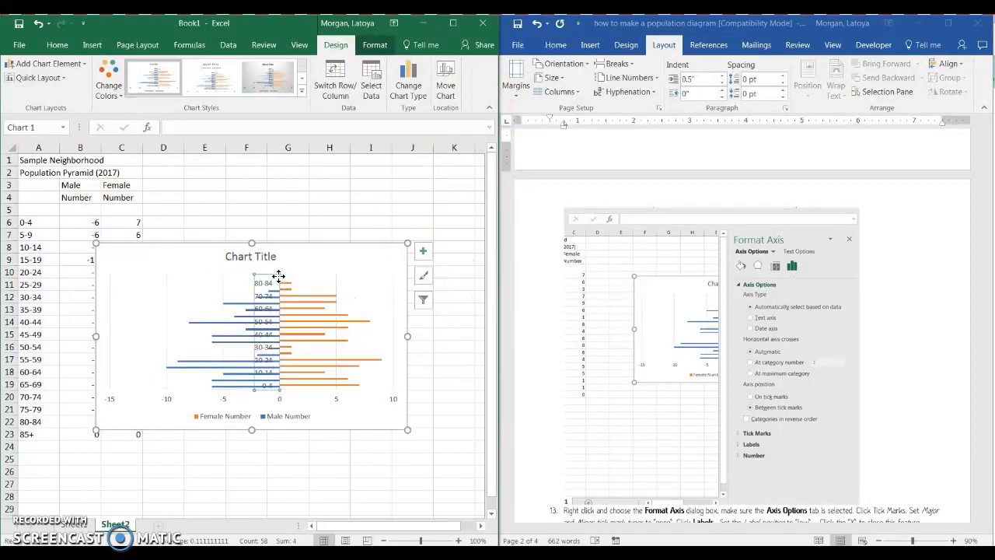
right_click(277, 278)
click(279, 277)
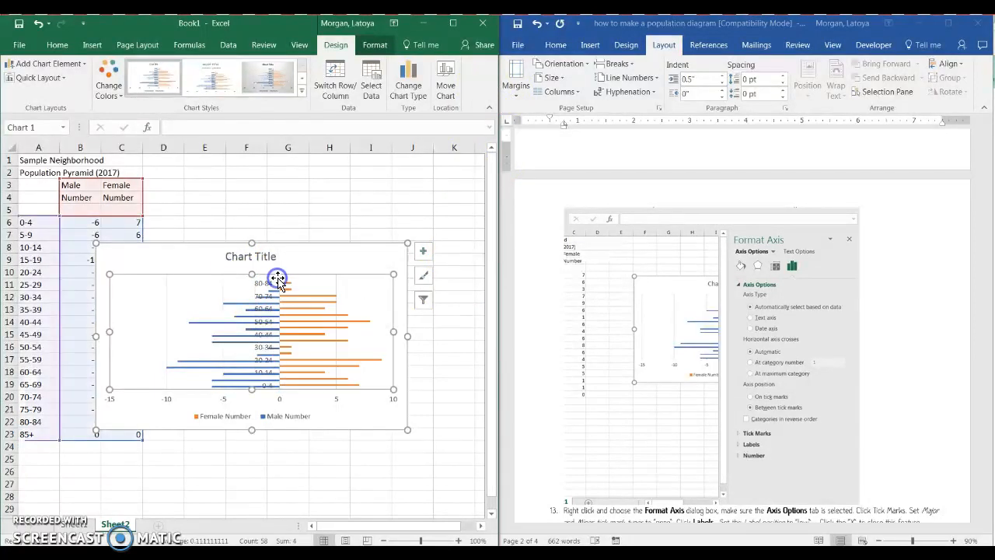
double_click(277, 277)
click(276, 279)
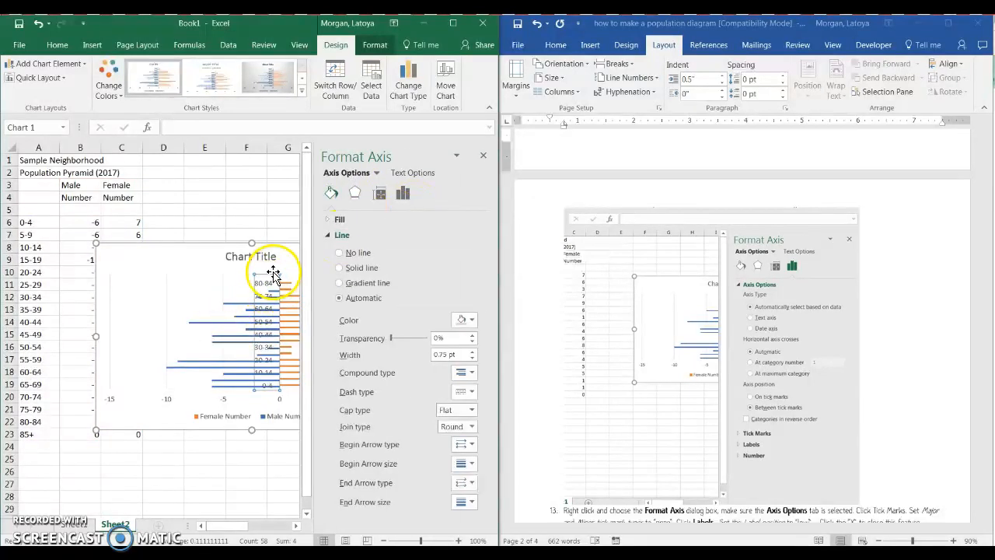
click(480, 161)
Open the axis formatting options for the chart's vertical axis and expand the tick mark settings.
right_click(279, 273)
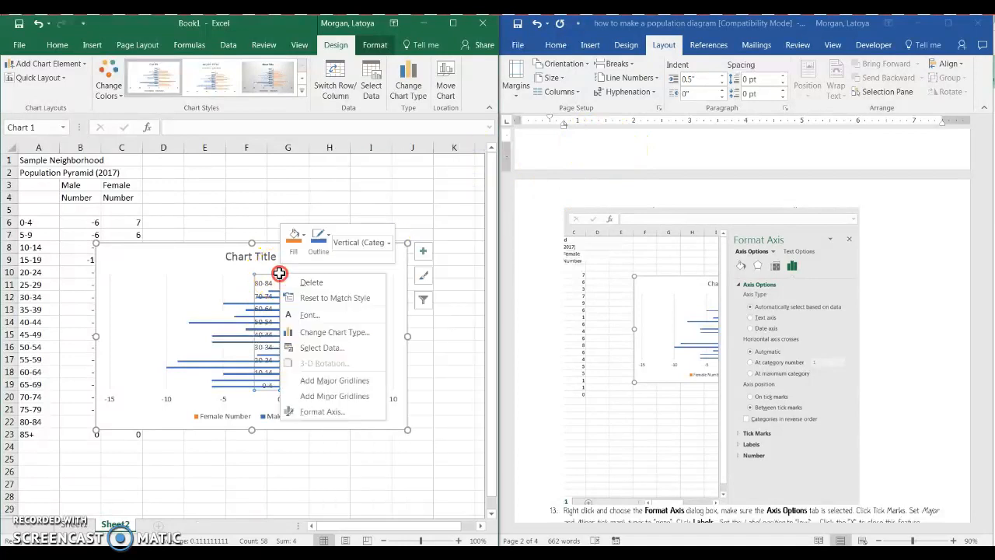
click(320, 412)
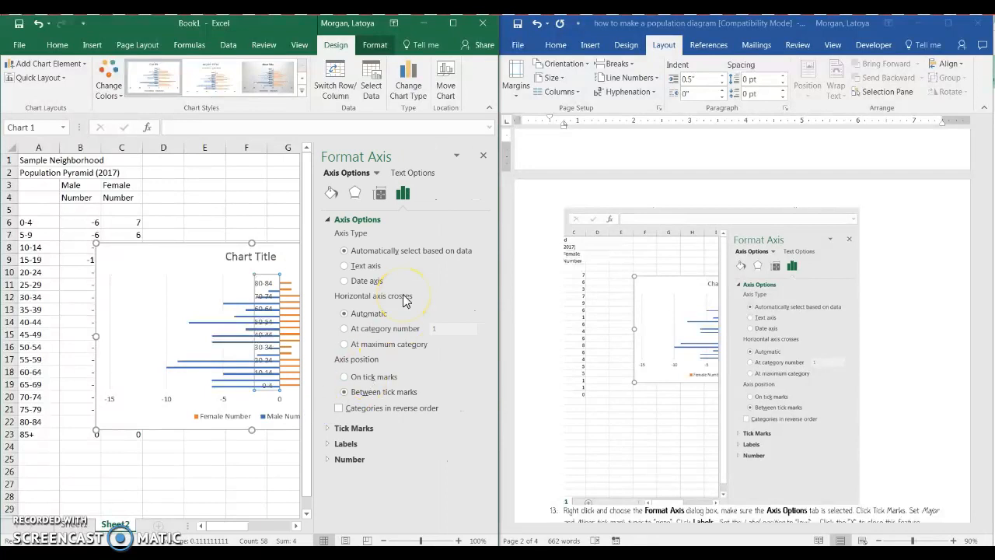
click(984, 336)
drag(984, 335, 988, 381)
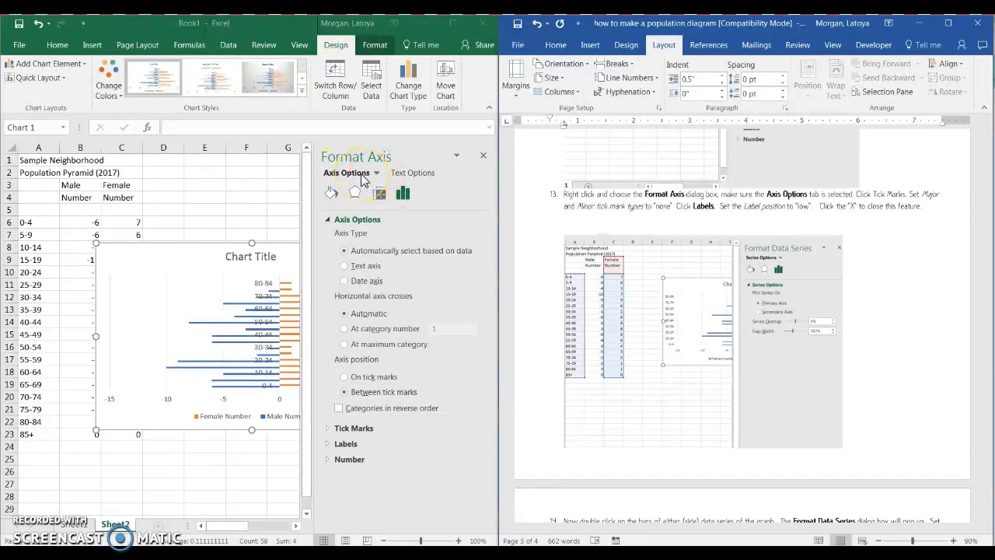
click(352, 432)
click(328, 431)
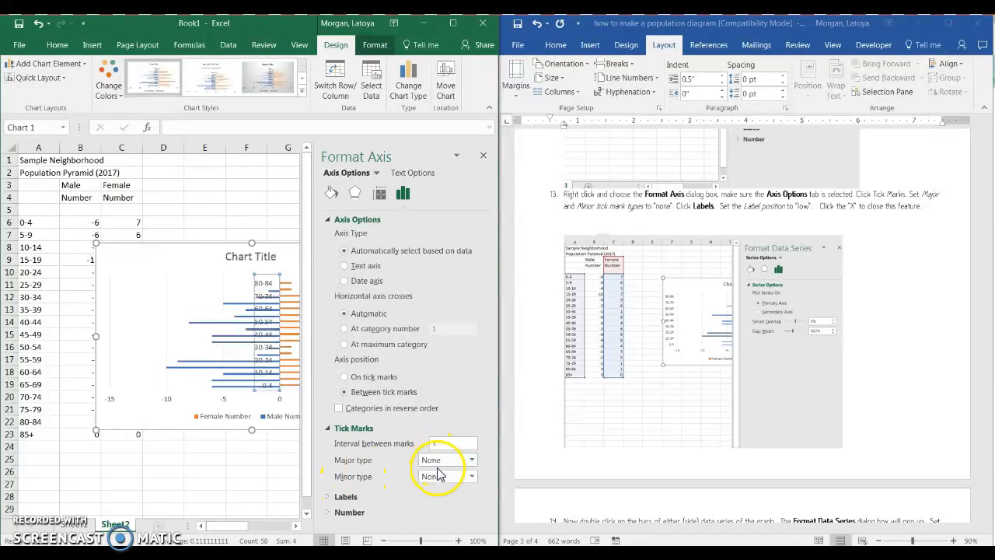
Set the vertical axis label position to Low and close the axis formatting options.
click(345, 497)
drag(484, 369, 486, 444)
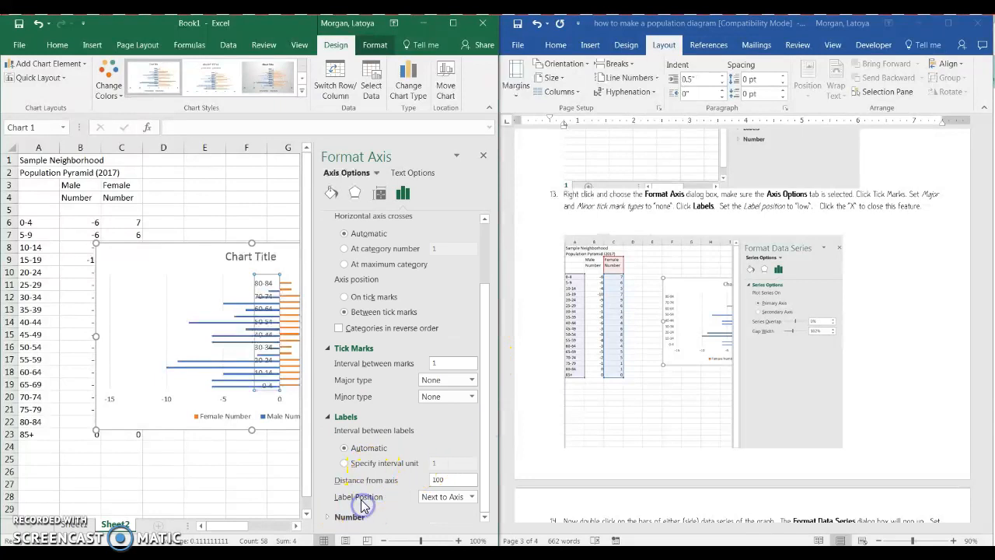
click(447, 497)
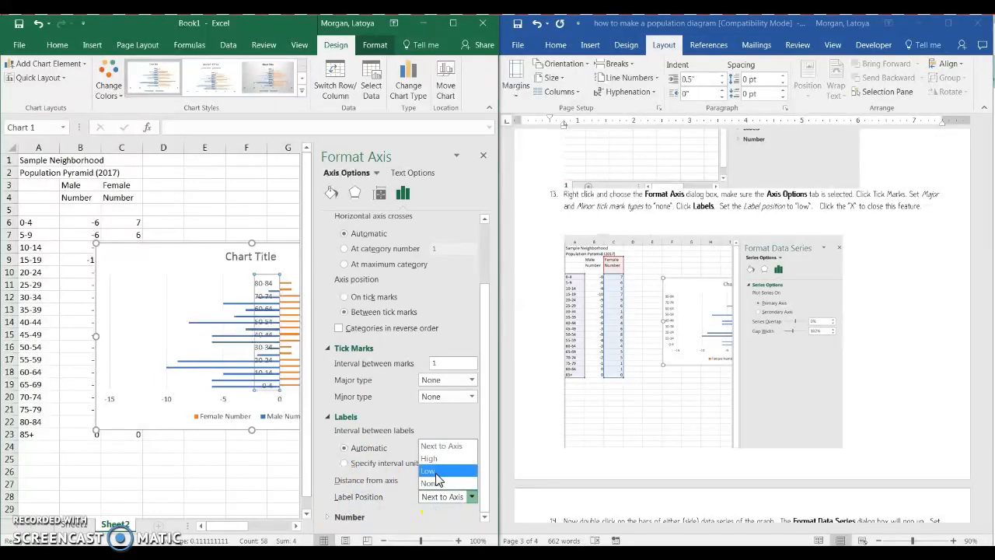
click(434, 471)
click(483, 157)
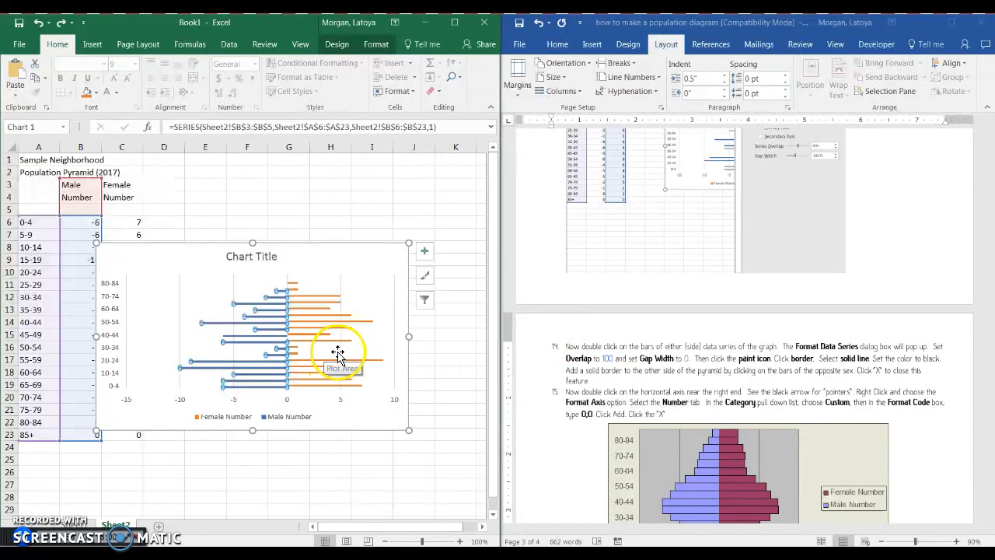
Format the male data series with a series overlap of 100% and a gap width of 0%.
click(268, 331)
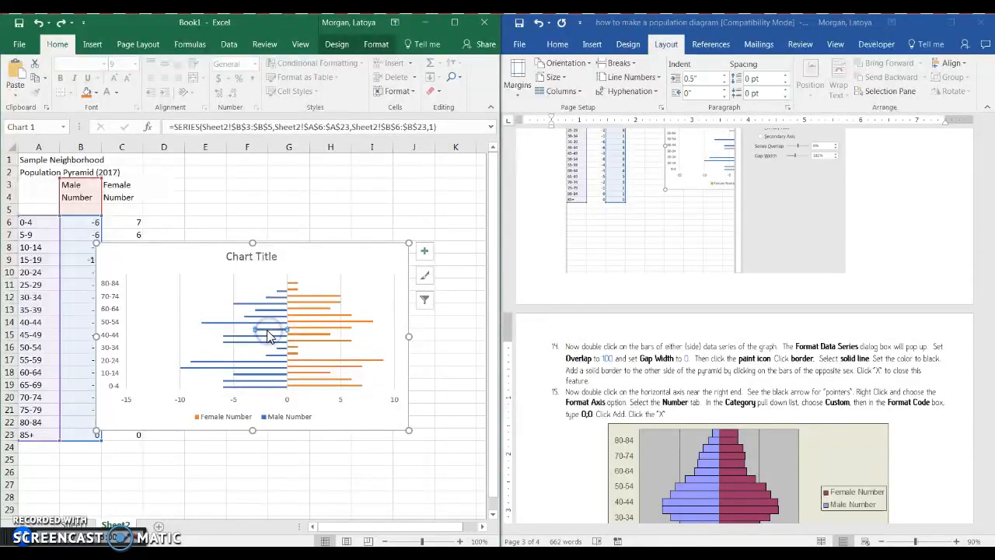
click(227, 287)
click(253, 305)
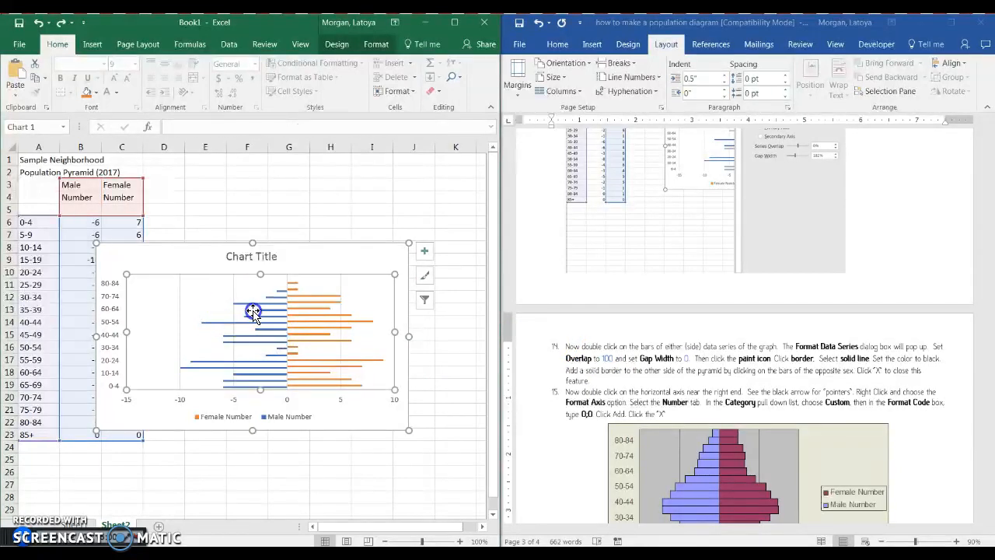
click(242, 286)
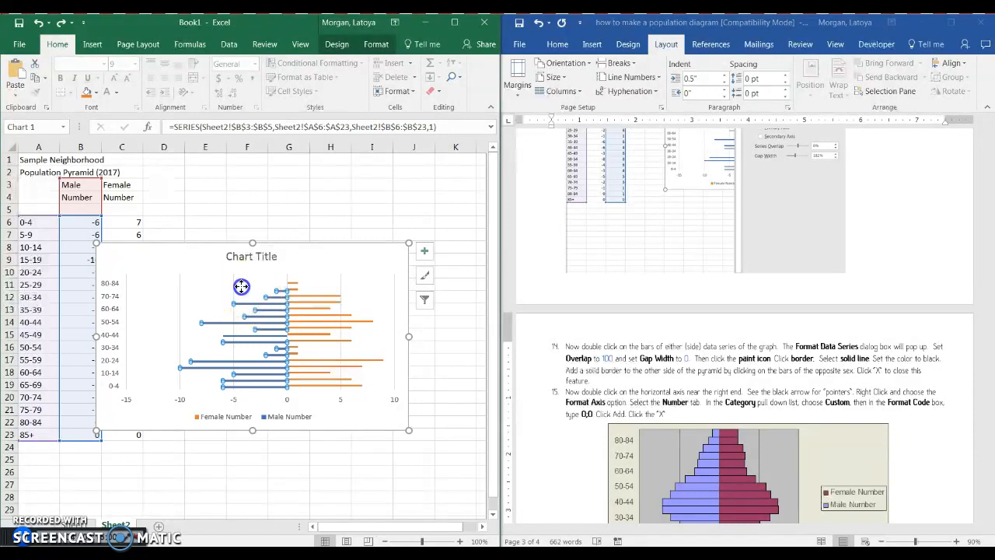
click(242, 303)
right_click(264, 307)
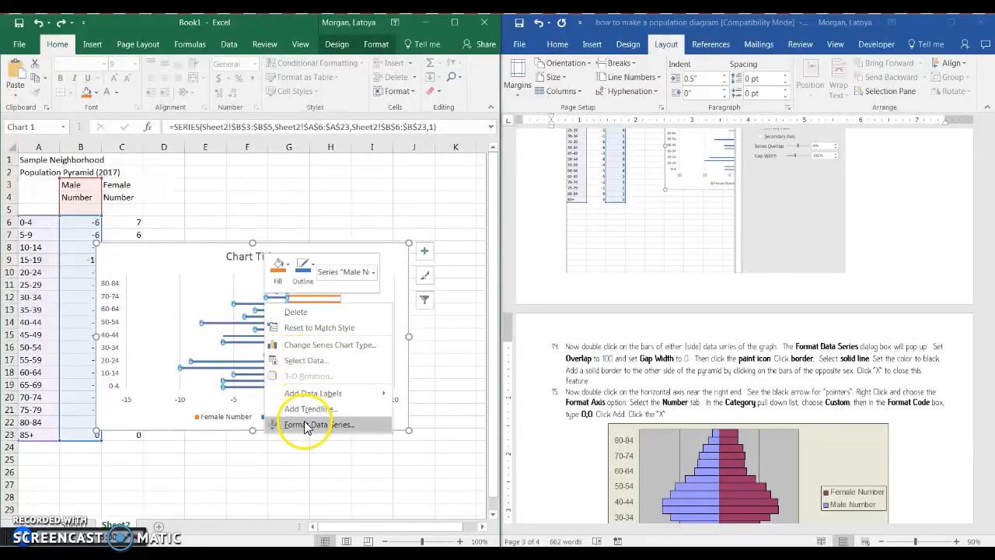
click(306, 426)
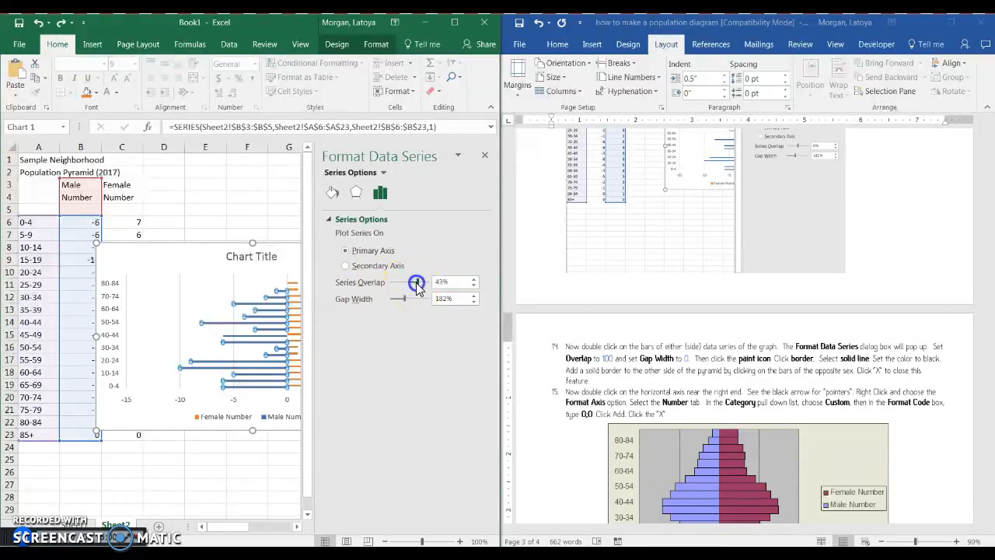
drag(433, 288, 433, 285)
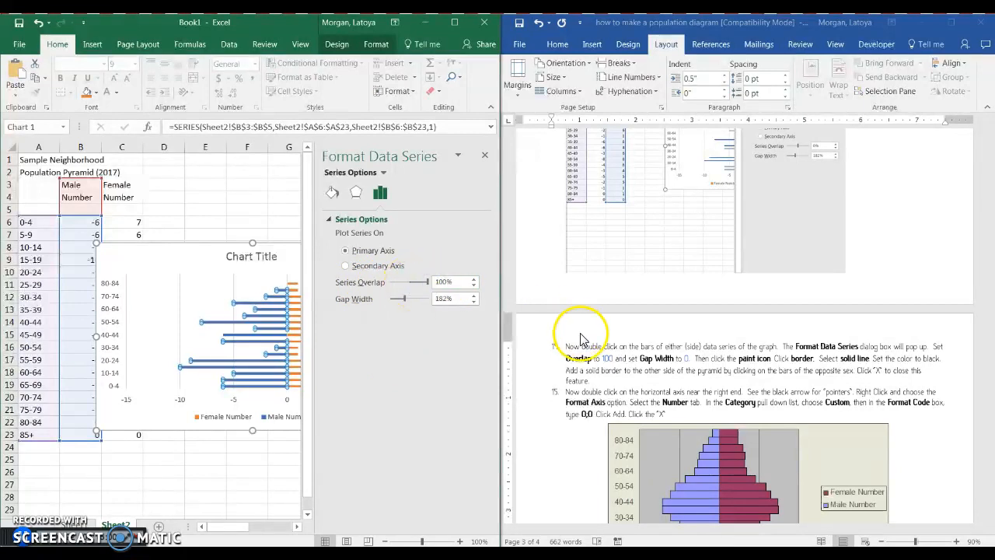
drag(405, 302, 383, 303)
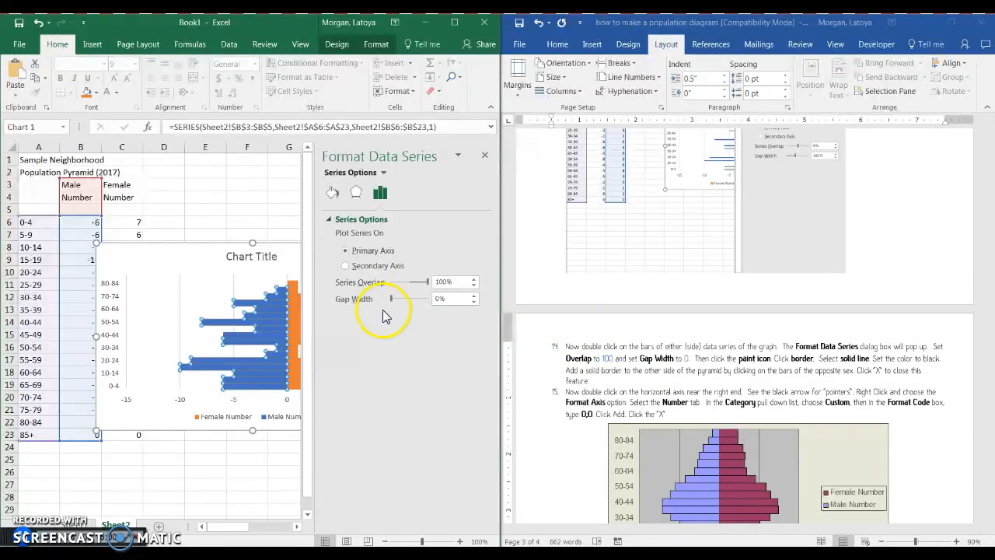
Give the male and female bars a solid line border, and close the series formatting options.
click(332, 193)
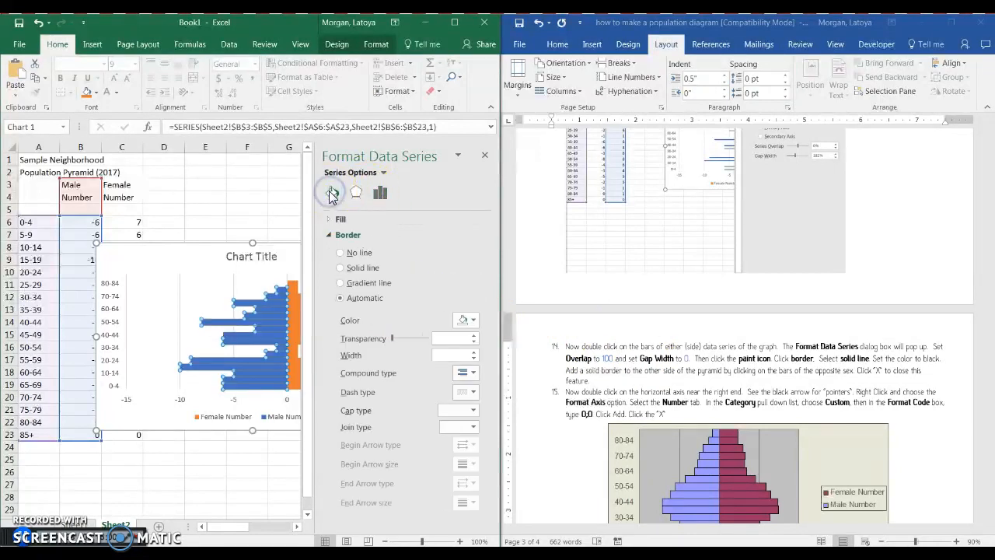
click(341, 269)
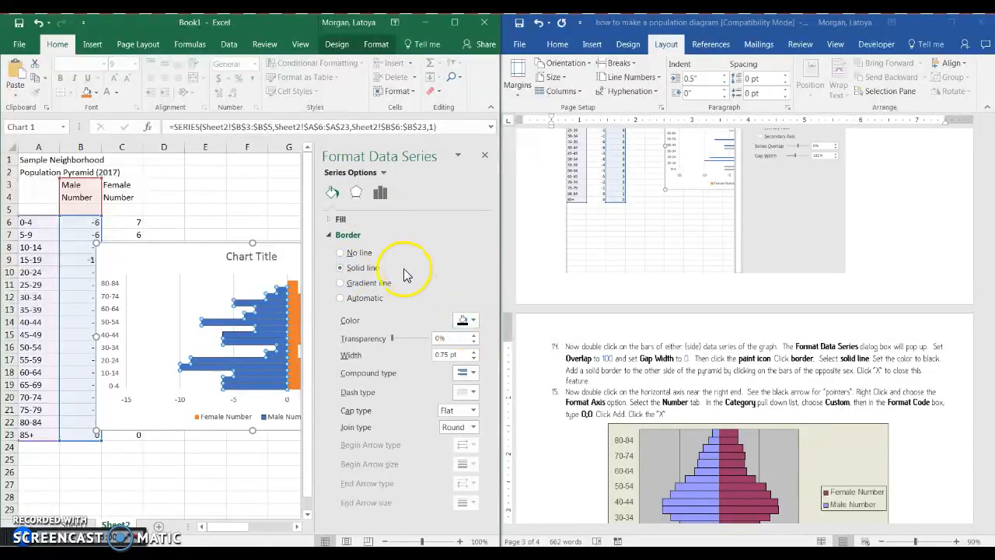
click(294, 322)
click(359, 267)
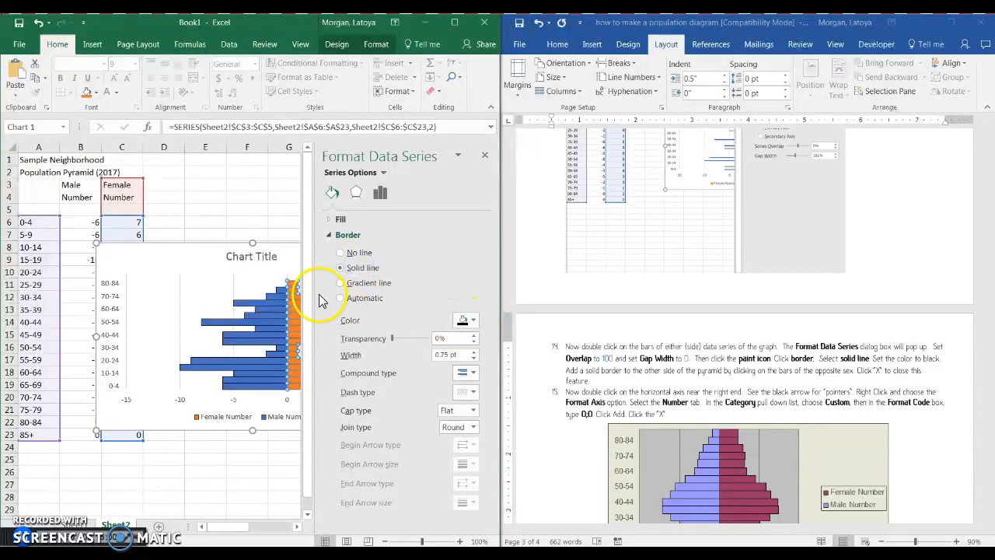
click(485, 155)
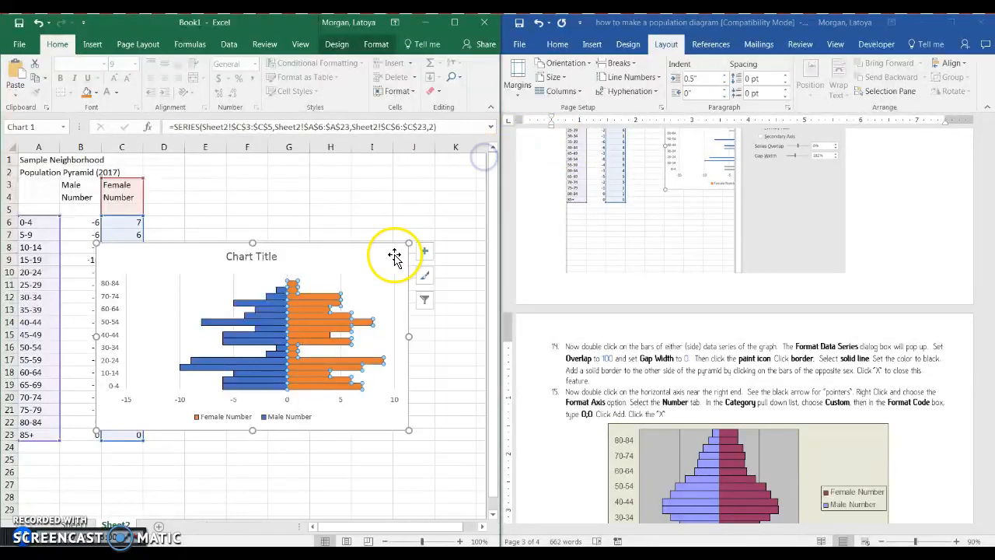
Select the chart's horizontal axis and review step 15 with its example pyramid in the instructions document.
click(351, 409)
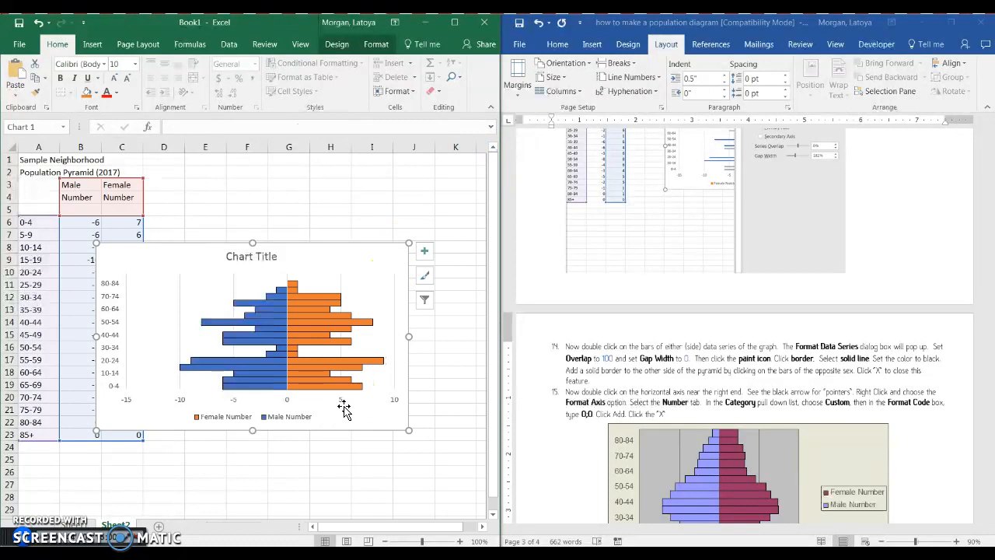
click(394, 401)
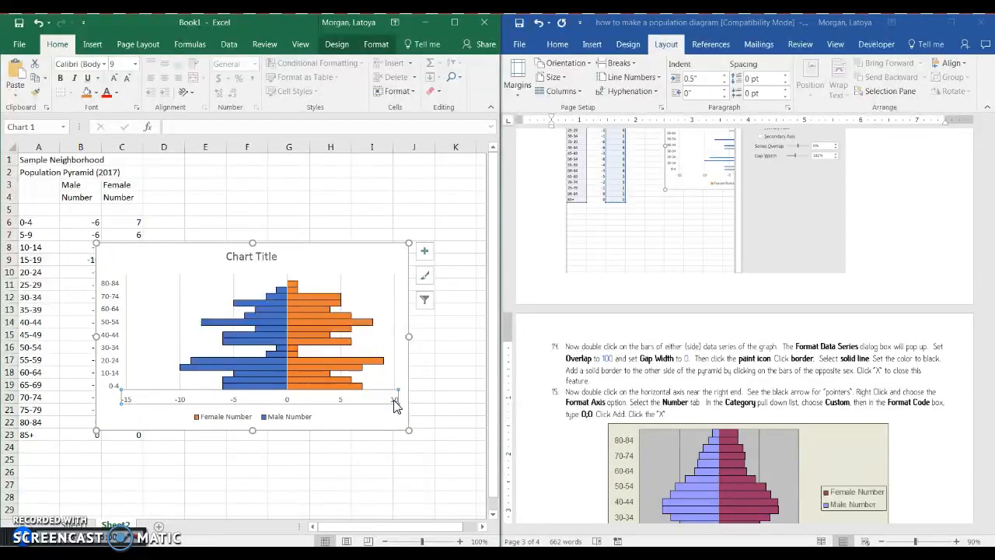
click(971, 251)
scroll(971, 414, down, 5)
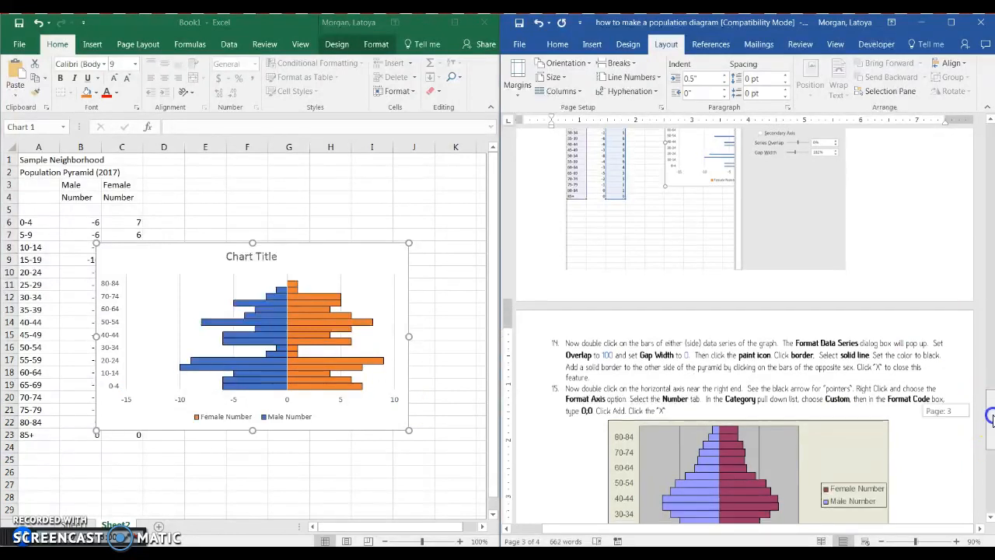
click(376, 402)
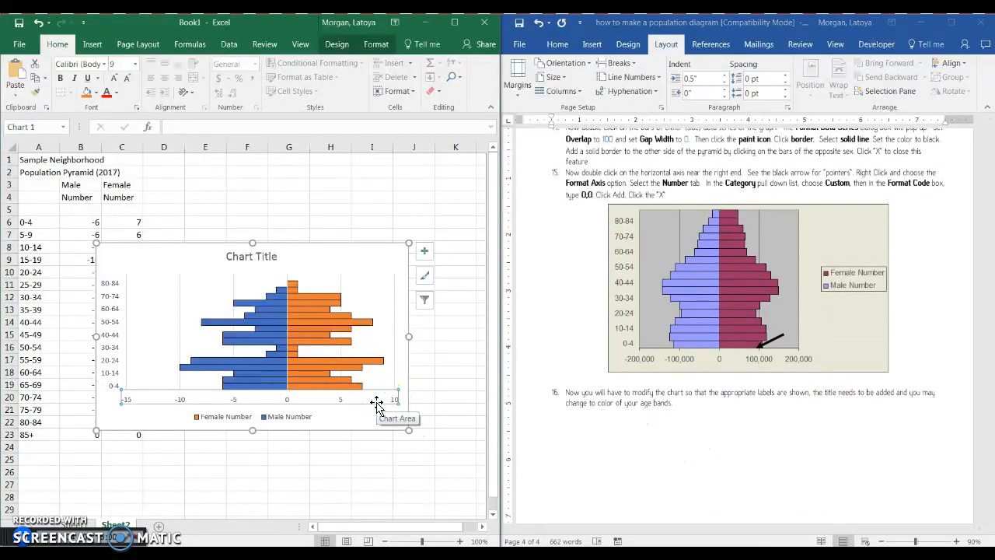
right_click(377, 401)
key(Escape)
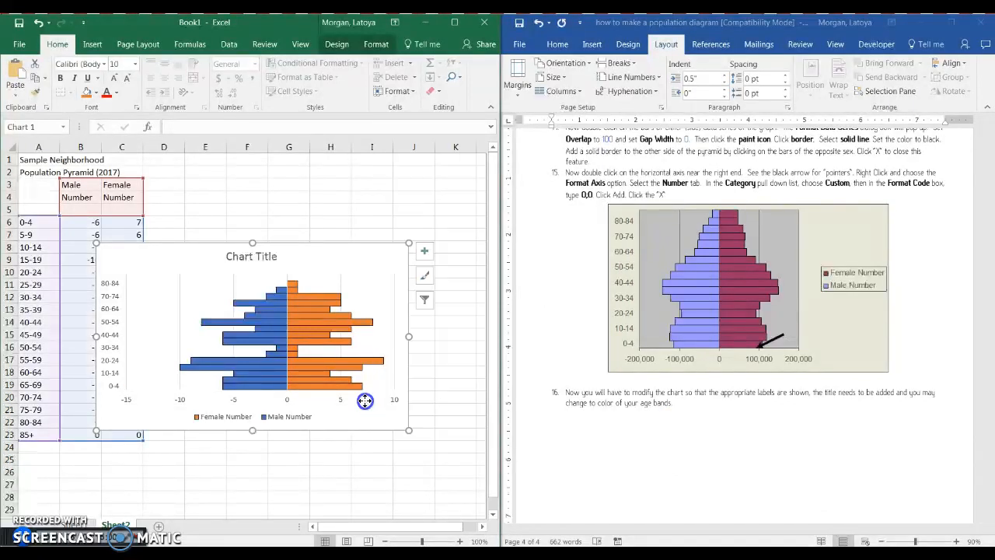
double_click(365, 401)
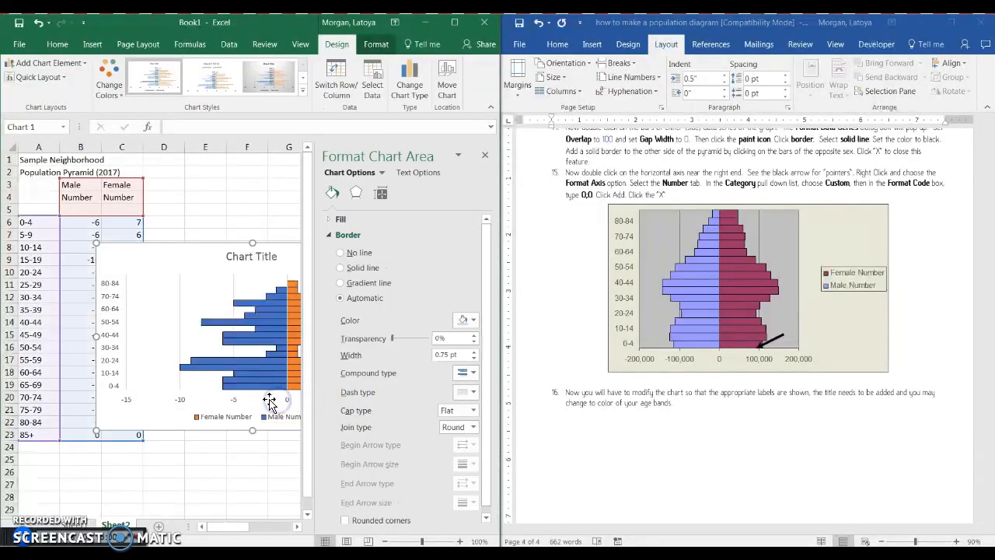
click(235, 399)
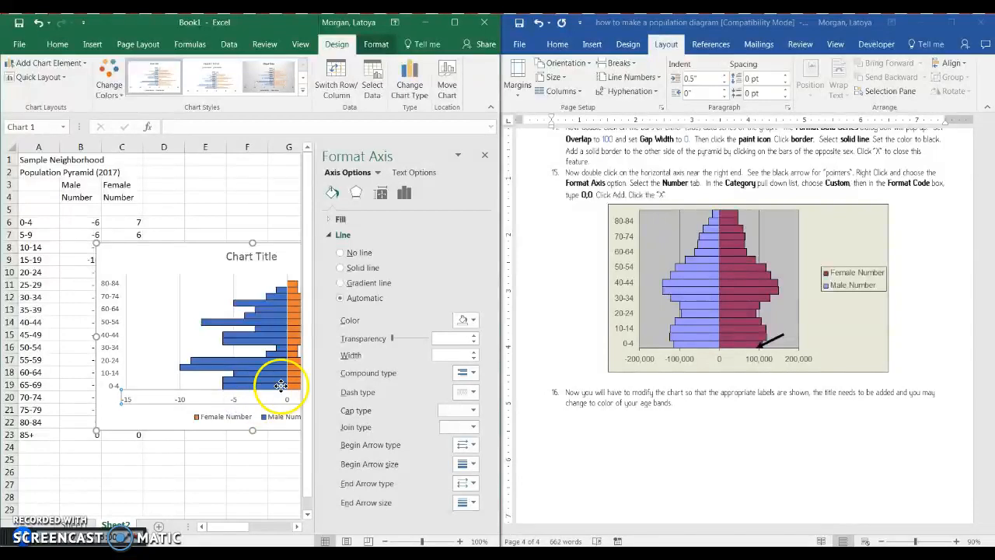
click(485, 157)
click(360, 412)
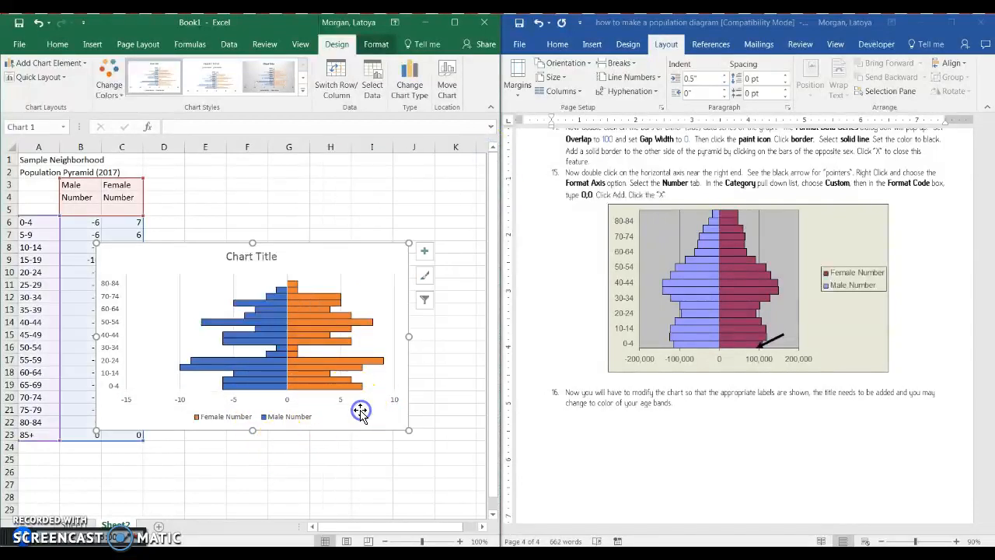
Apply a custom number format with the format code 0;0 to the chart's horizontal axis.
click(342, 404)
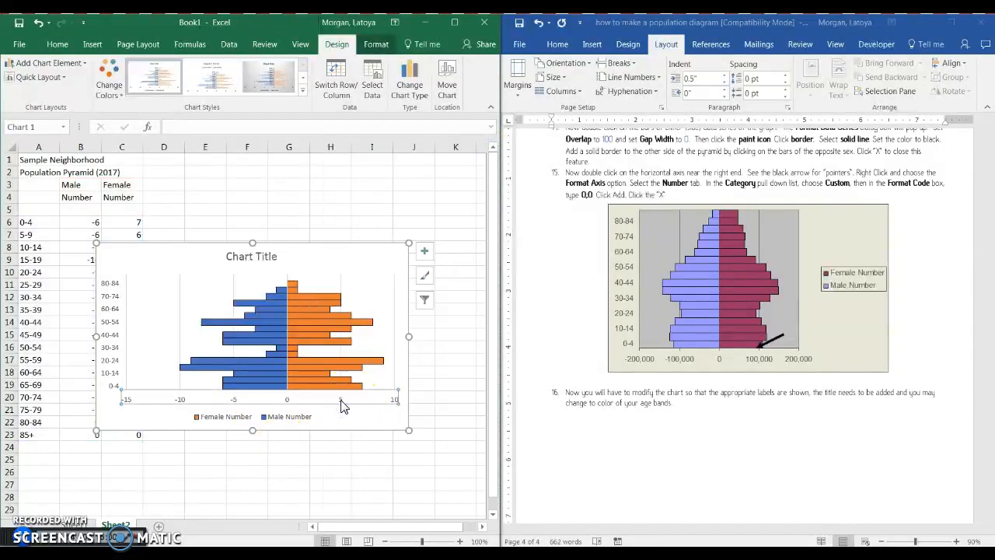
right_click(392, 403)
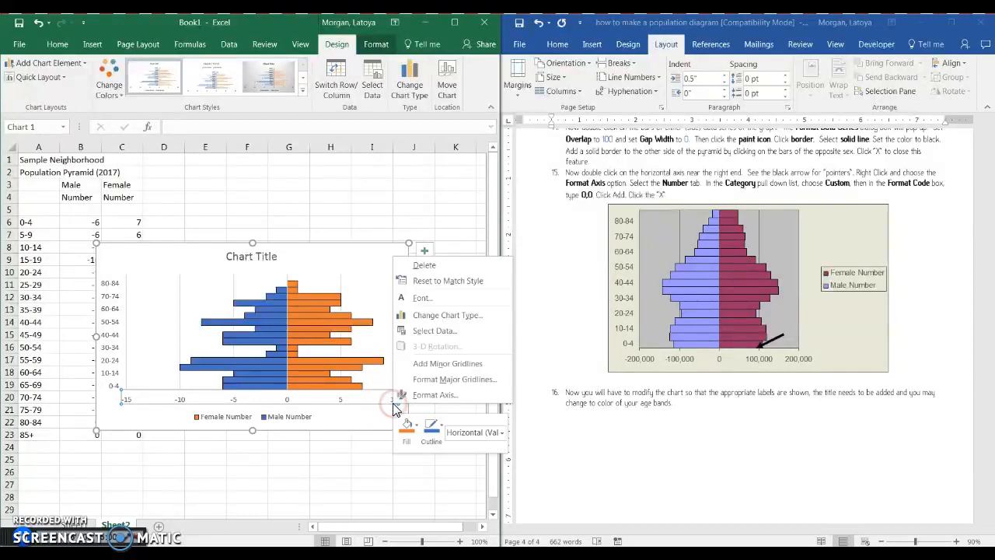
click(431, 395)
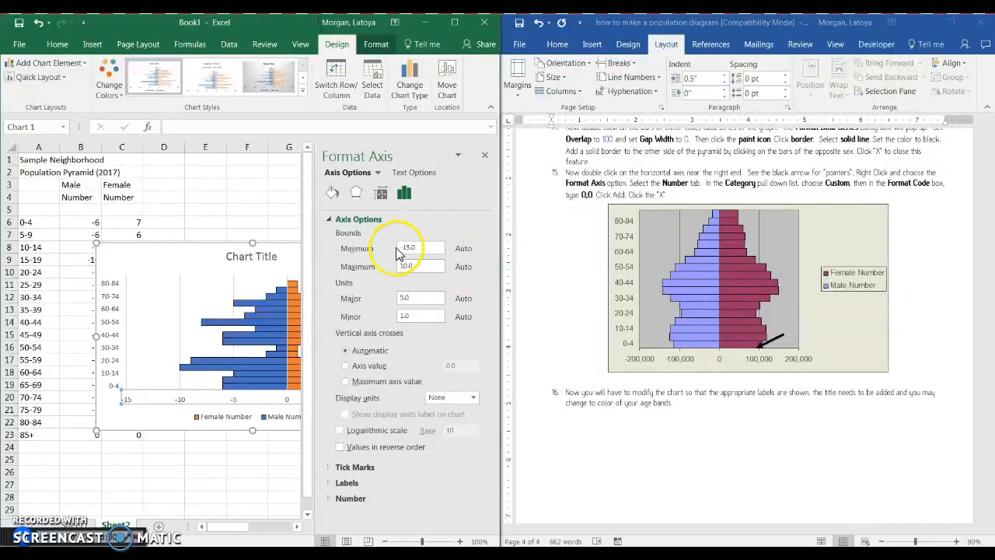
click(354, 499)
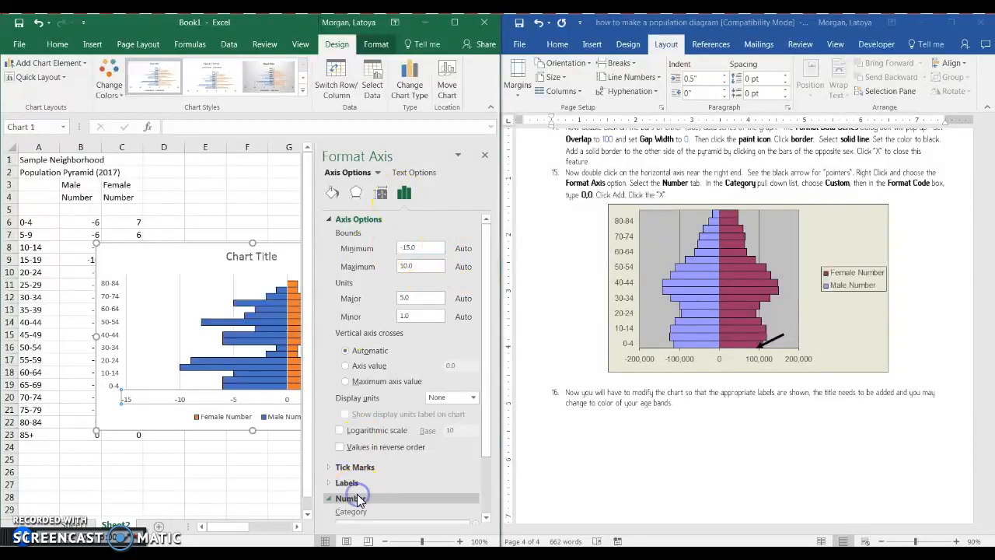
drag(484, 360, 467, 461)
click(404, 457)
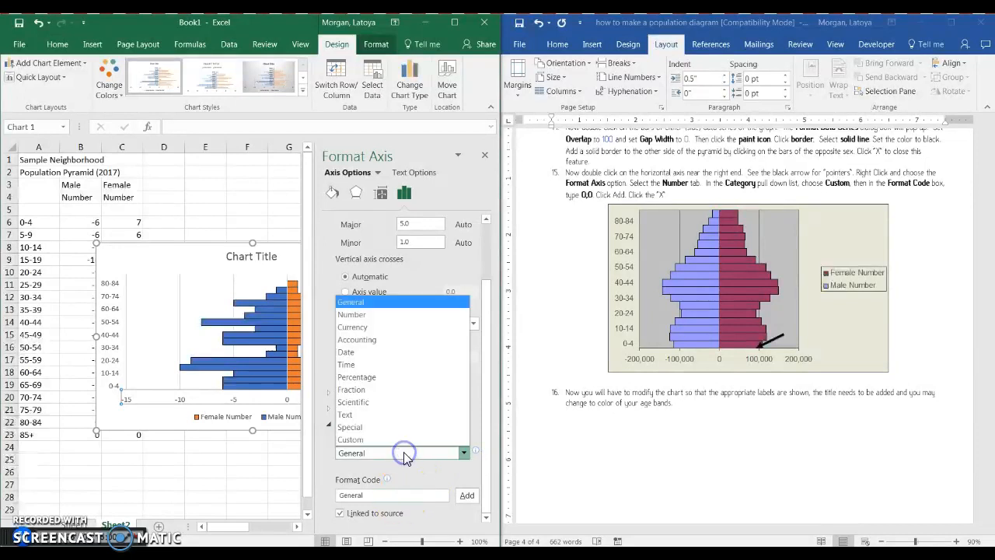
click(399, 439)
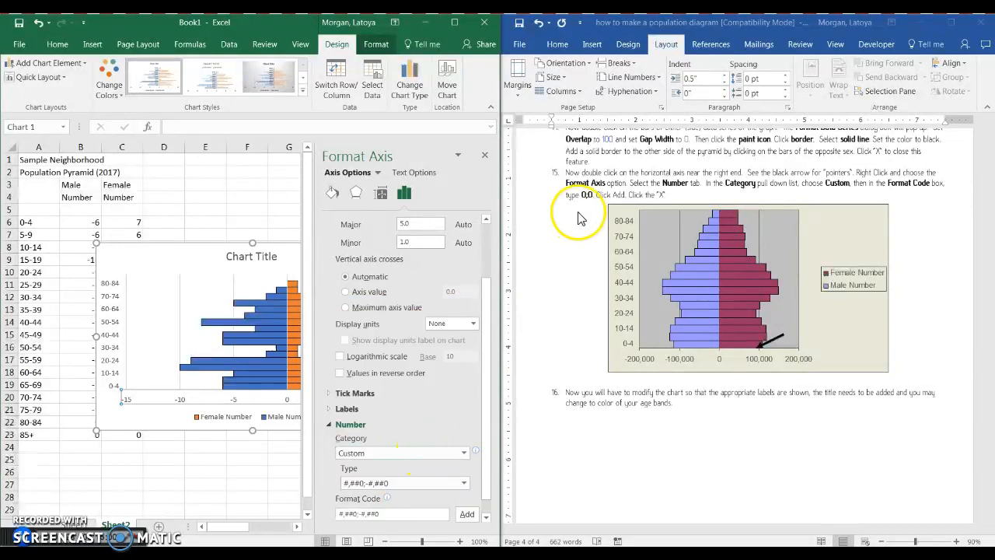
triple_click(397, 511)
text(0;0)
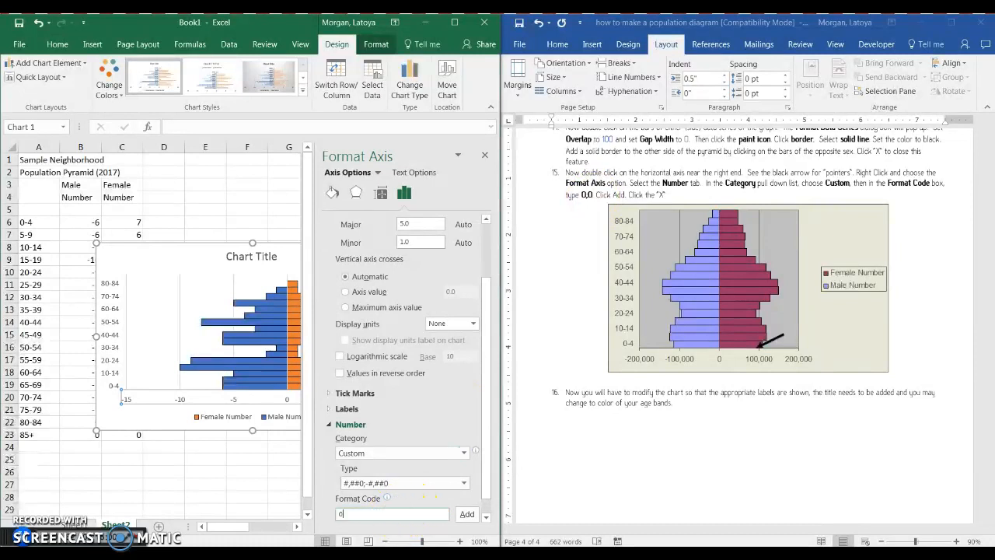
click(466, 513)
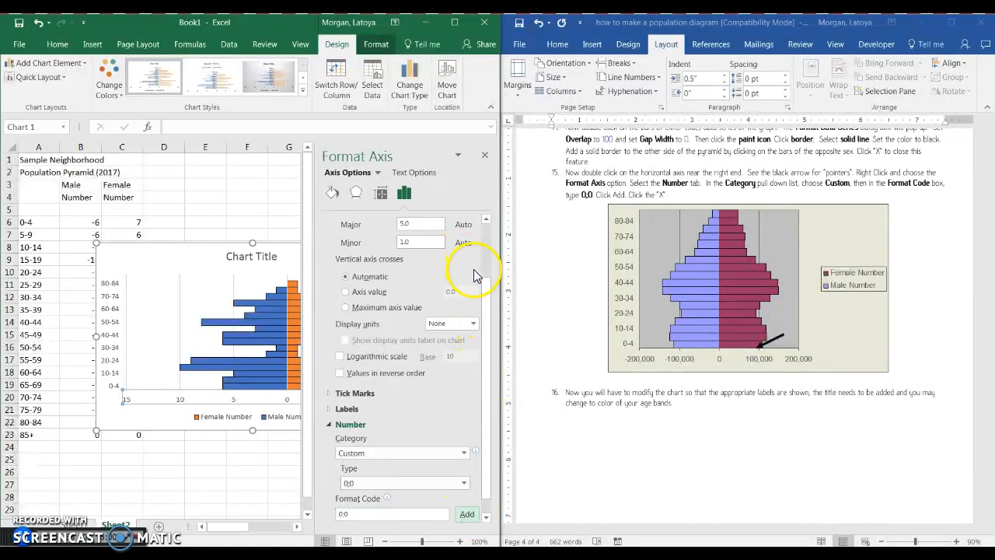
Set the horizontal axis minimum bound to -10 and close the axis formatting options.
drag(489, 282, 486, 233)
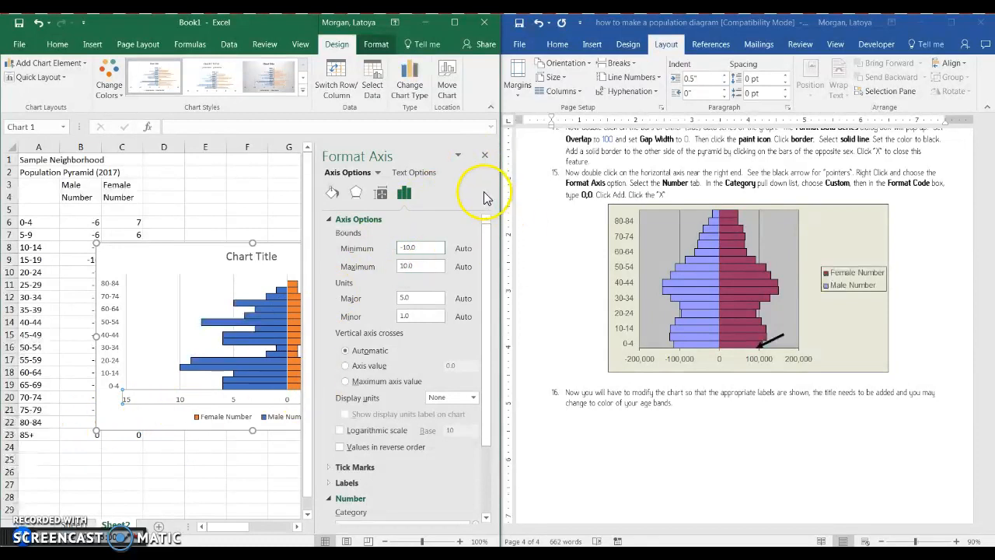
click(486, 158)
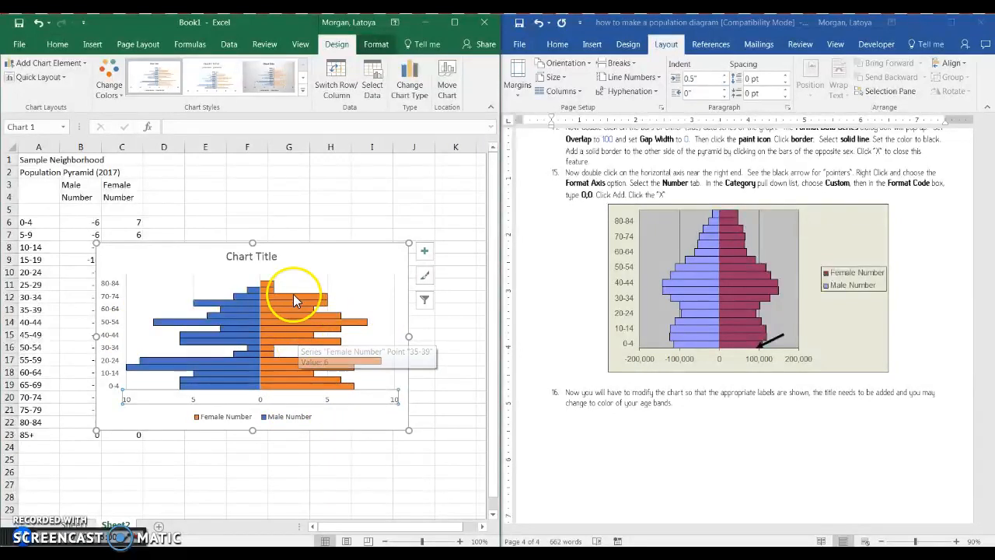
Replace the chart title with "Sample Neighborhood" and "(2017)" on a second line.
double_click(240, 260)
triple_click(239, 261)
text(S)
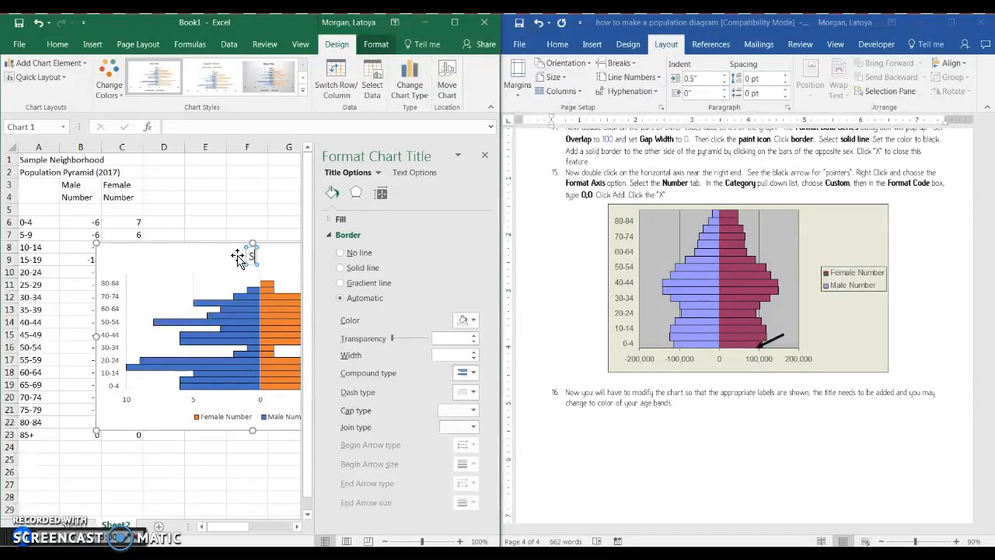
text(ample Neighborhoo)
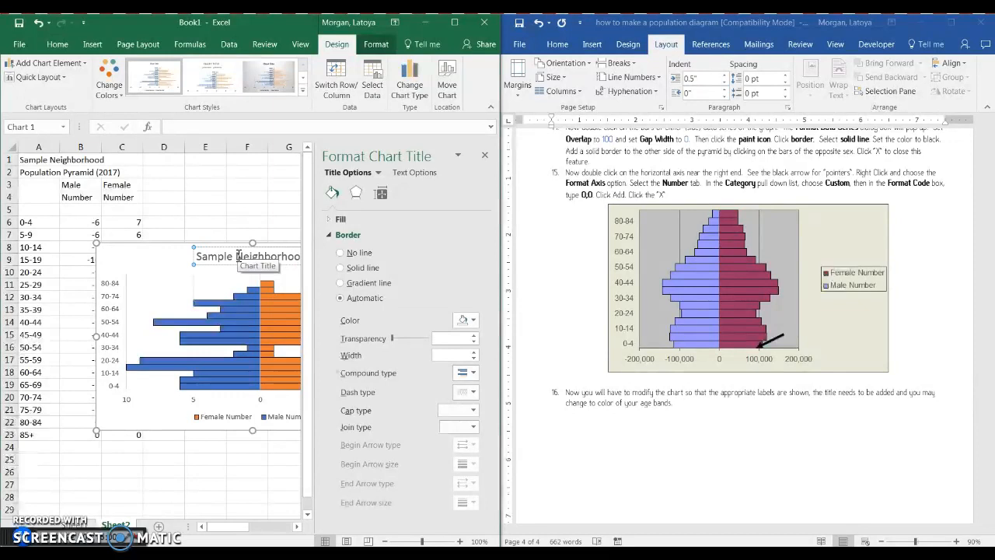
key(Return)
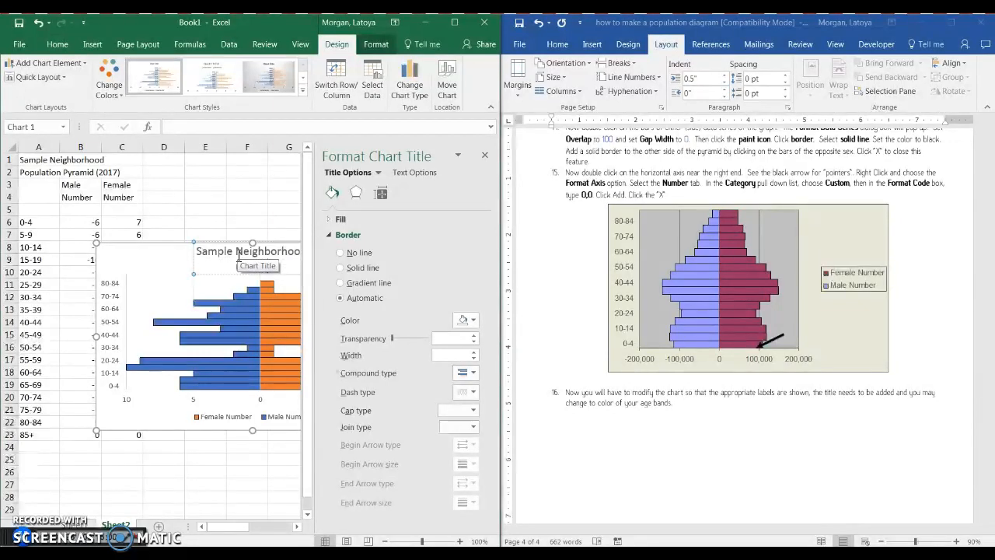
double_click(224, 253)
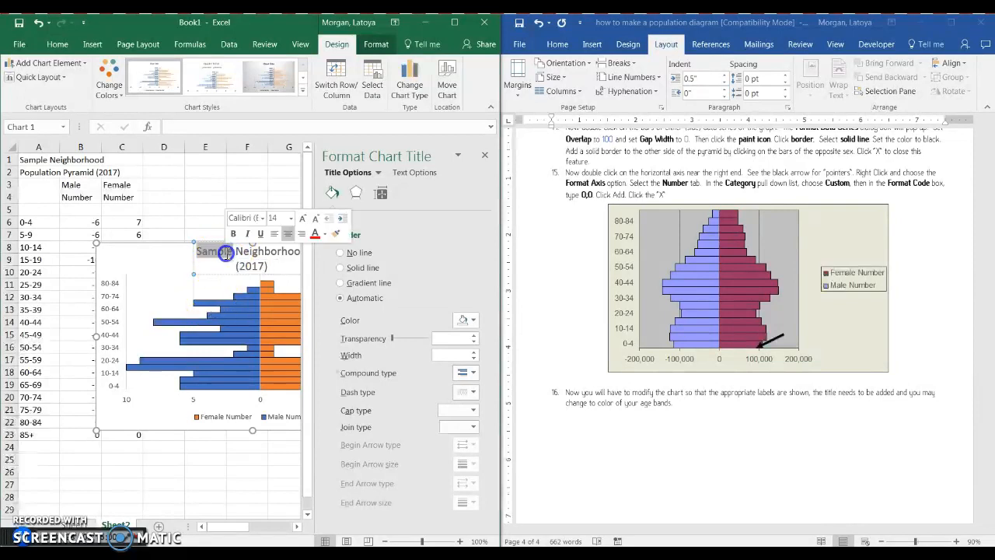
drag(198, 251, 282, 272)
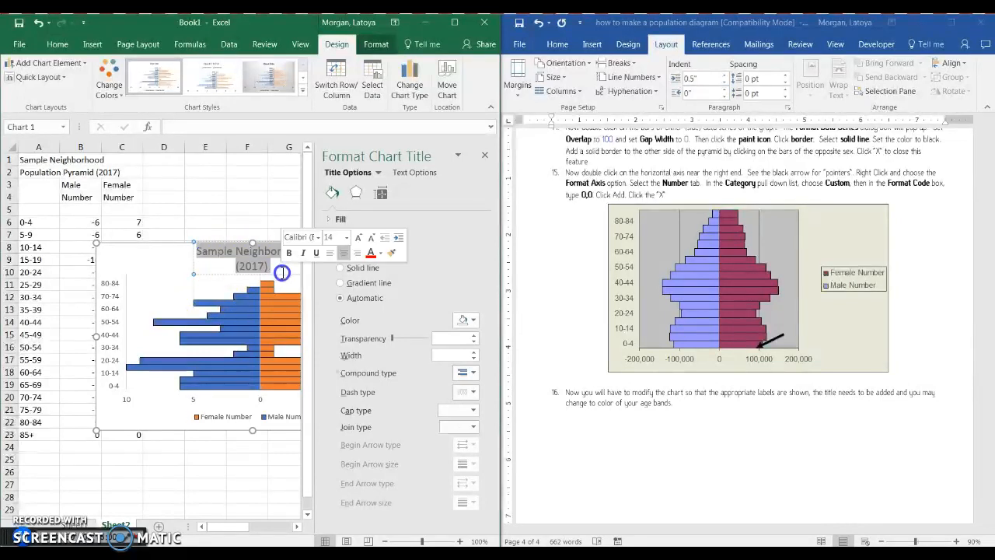
click(315, 237)
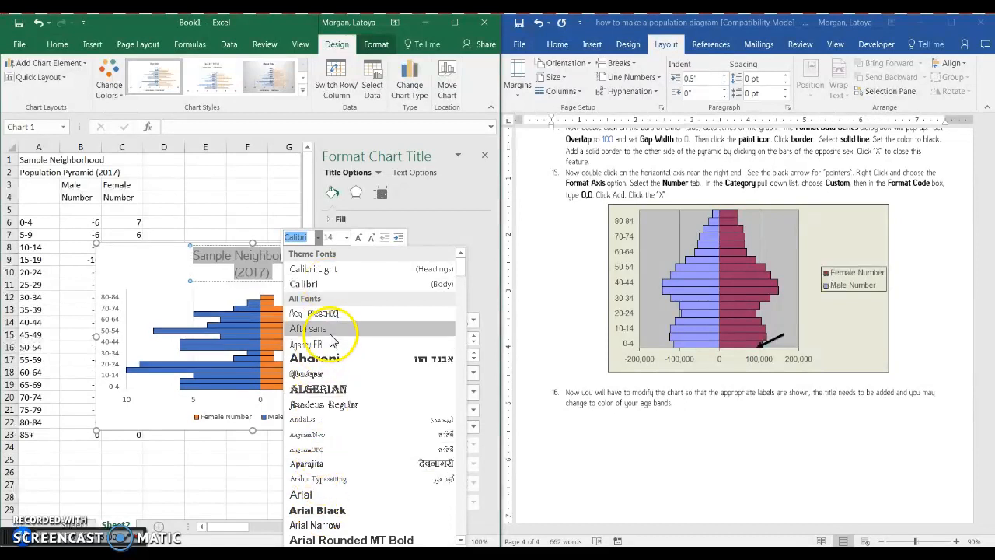
click(233, 326)
Select the whole male data series and change its fill to a solid dark green.
click(233, 330)
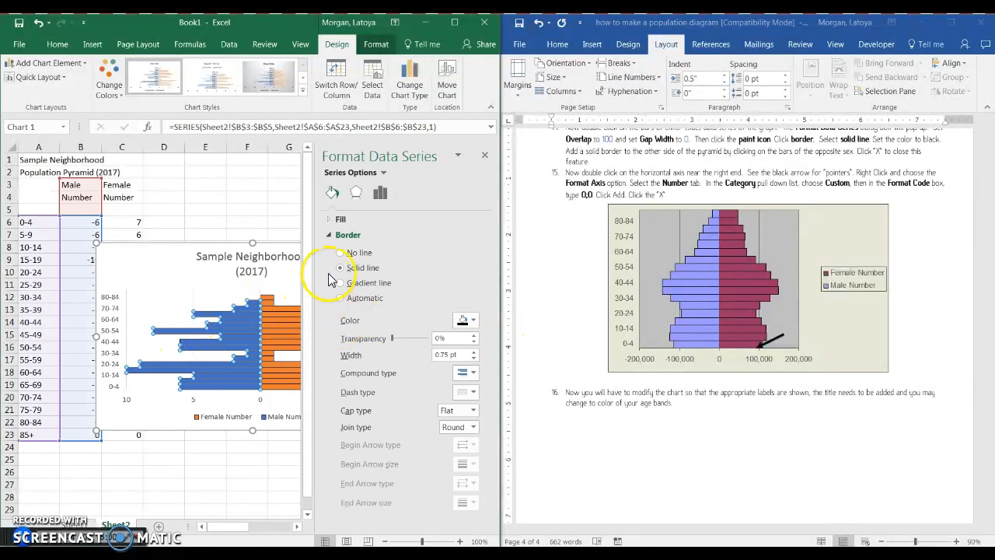
click(390, 194)
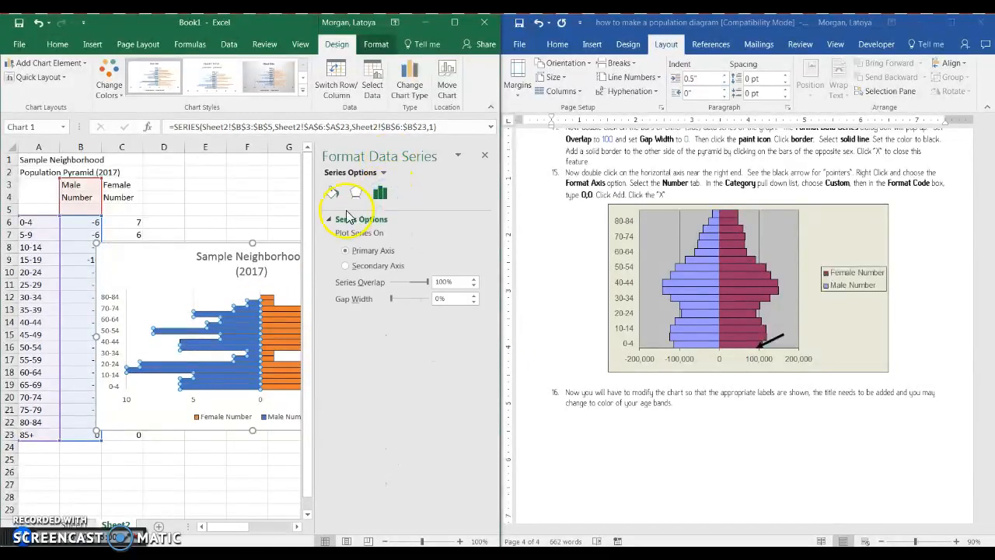
click(332, 193)
click(247, 347)
click(246, 340)
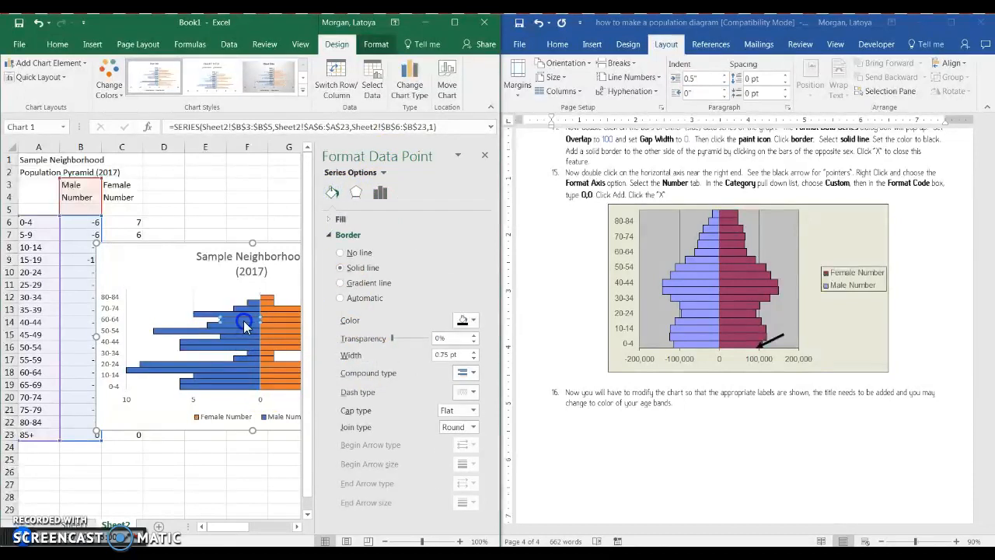
click(164, 350)
click(191, 340)
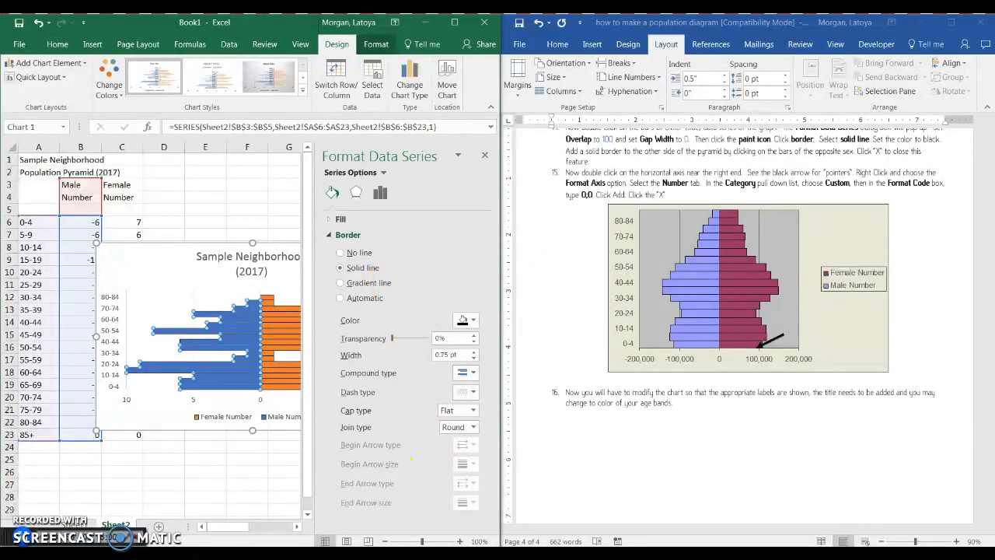
click(335, 233)
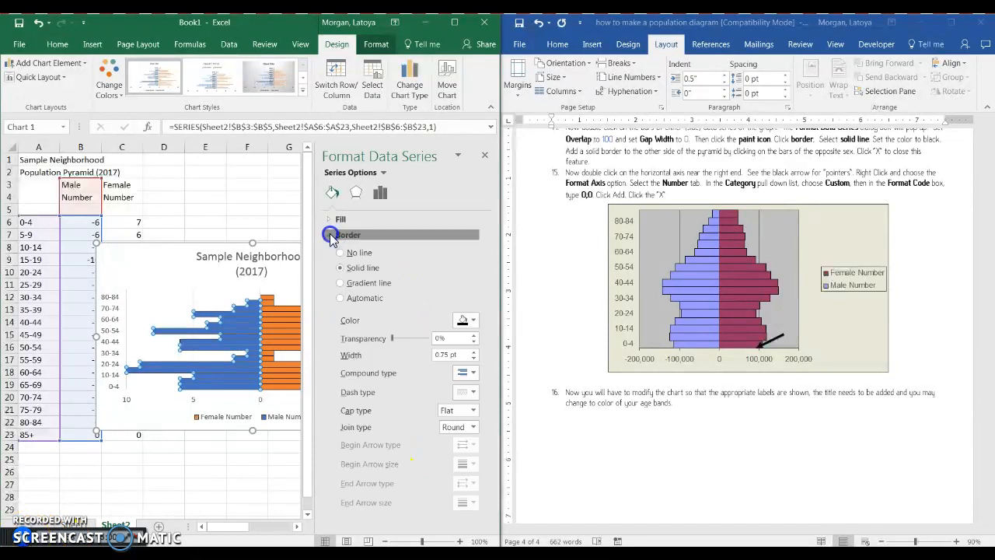
click(338, 220)
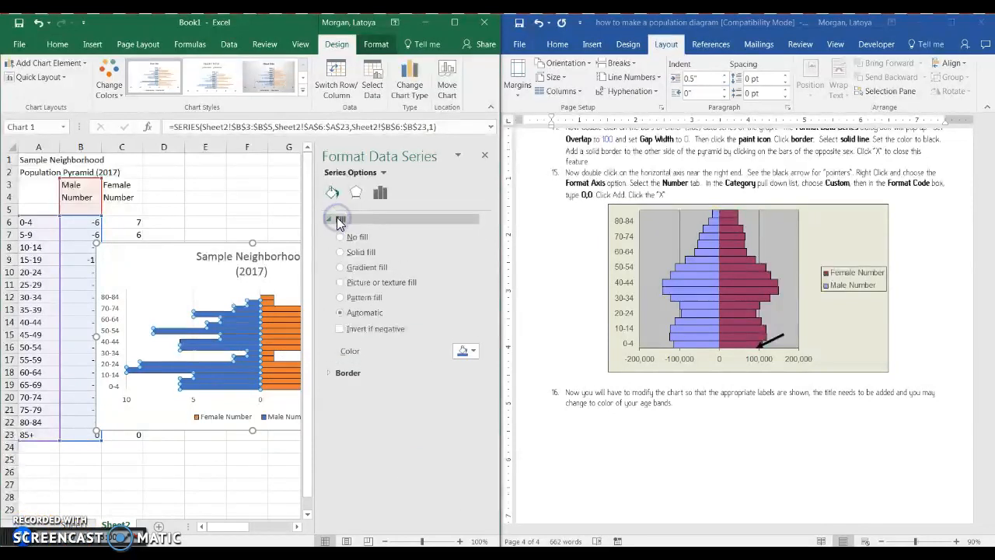
click(464, 351)
click(550, 417)
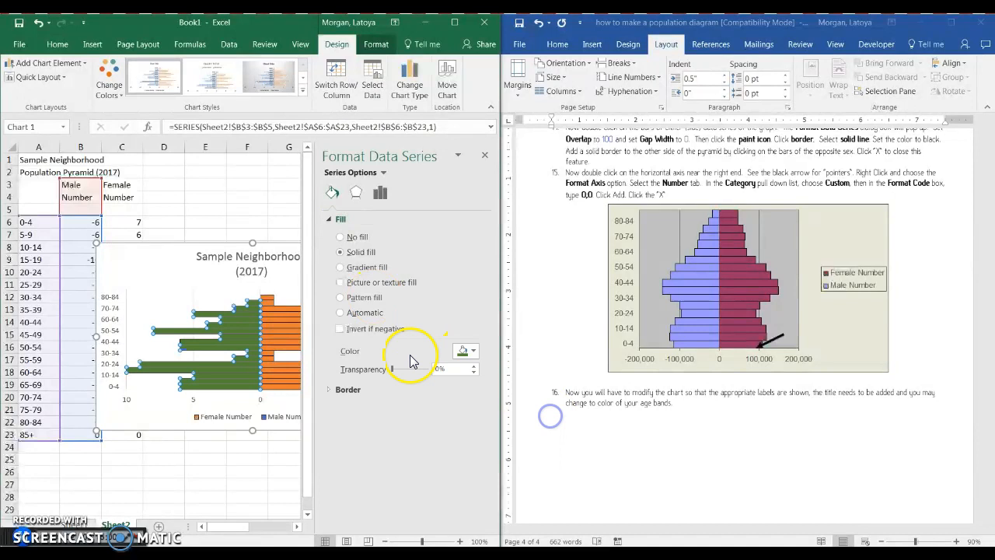
Change the female data series fill to a solid light gold and close the series formatting options.
click(280, 331)
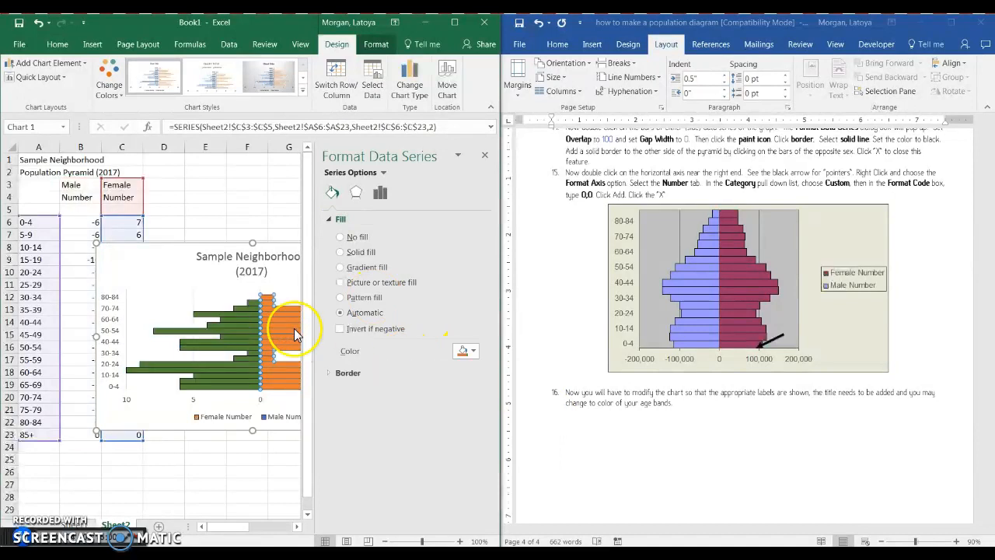
click(464, 351)
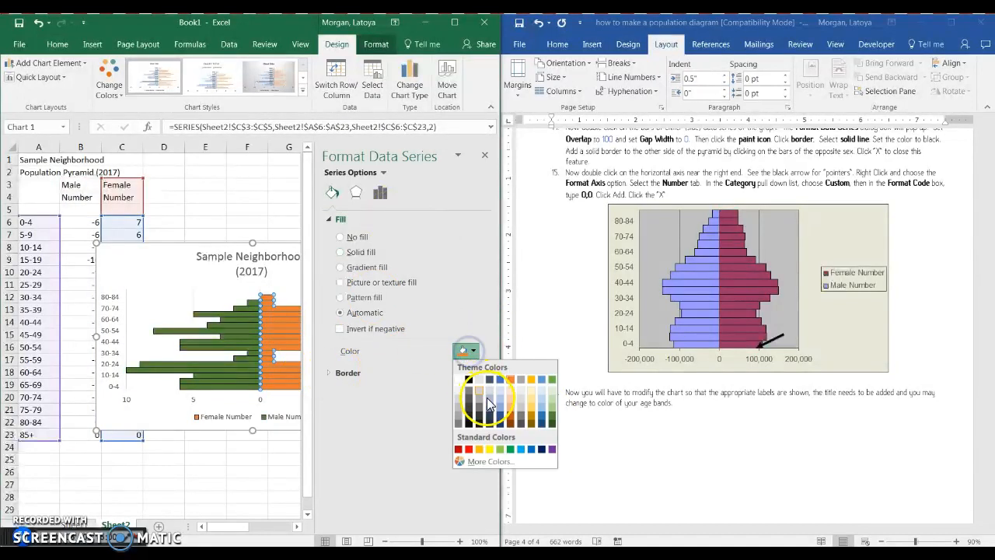
click(532, 405)
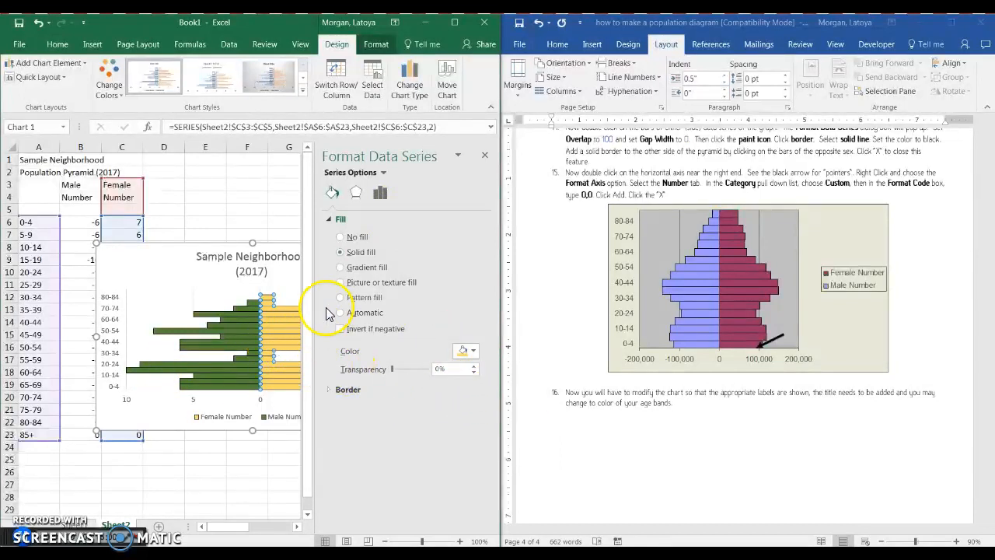
click(487, 158)
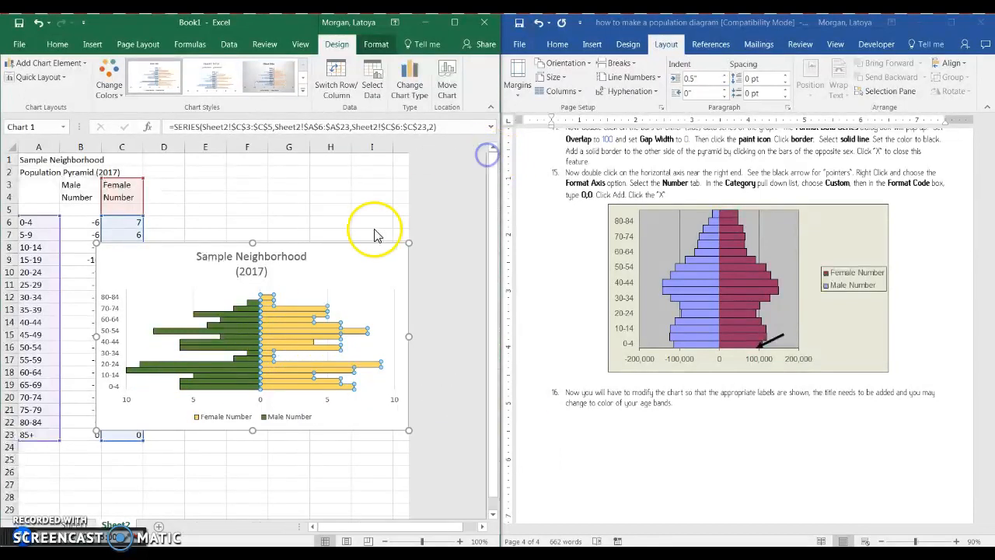
Select the whole finished population pyramid chart and copy it to the clipboard.
click(373, 245)
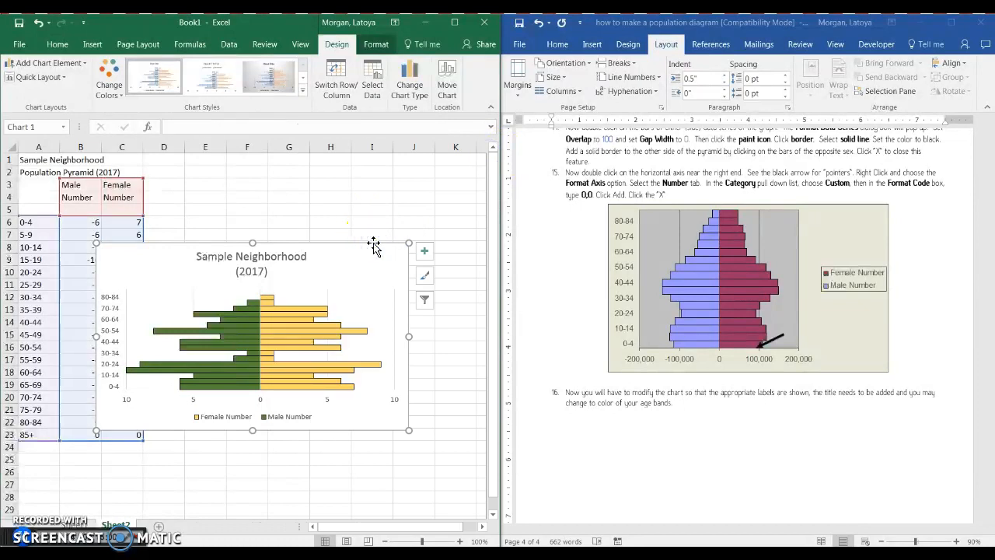
right_click(373, 244)
click(401, 267)
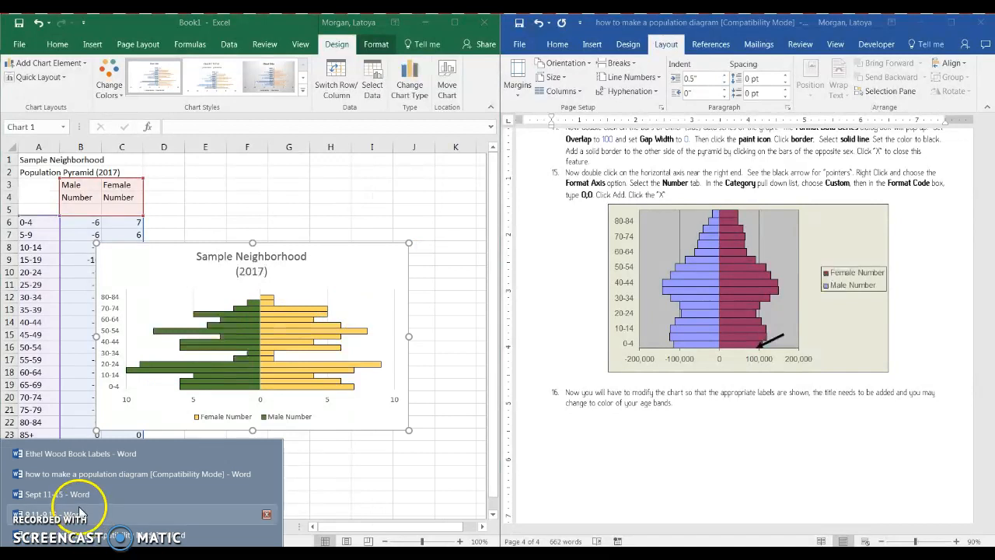
Switch to the open Presentation2 window in PowerPoint and create a new blank presentation from there.
click(17, 549)
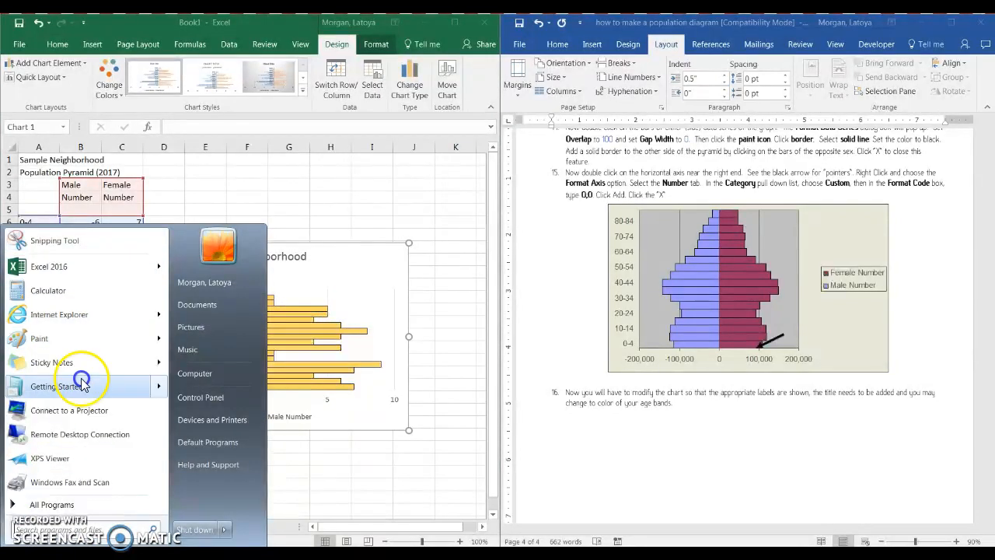
click(110, 553)
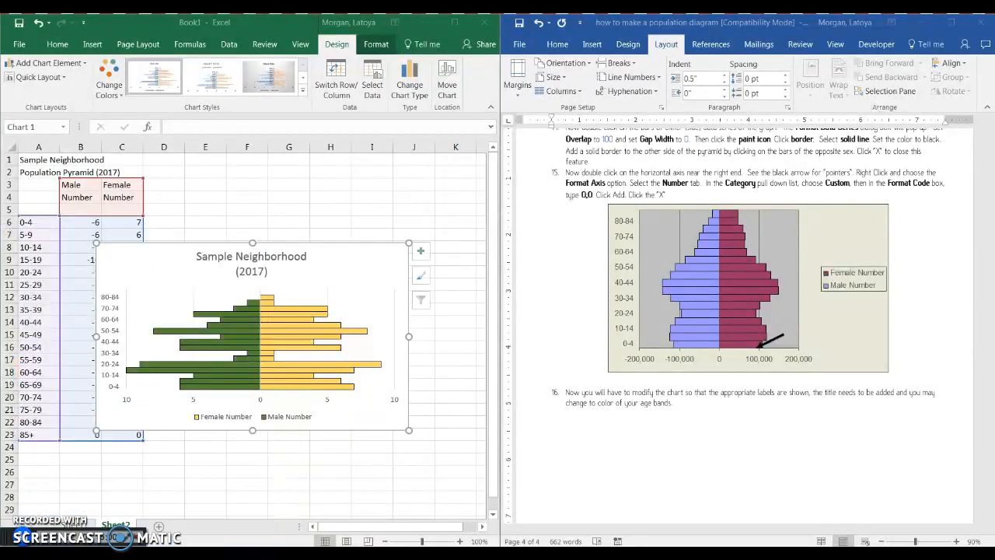
click(553, 39)
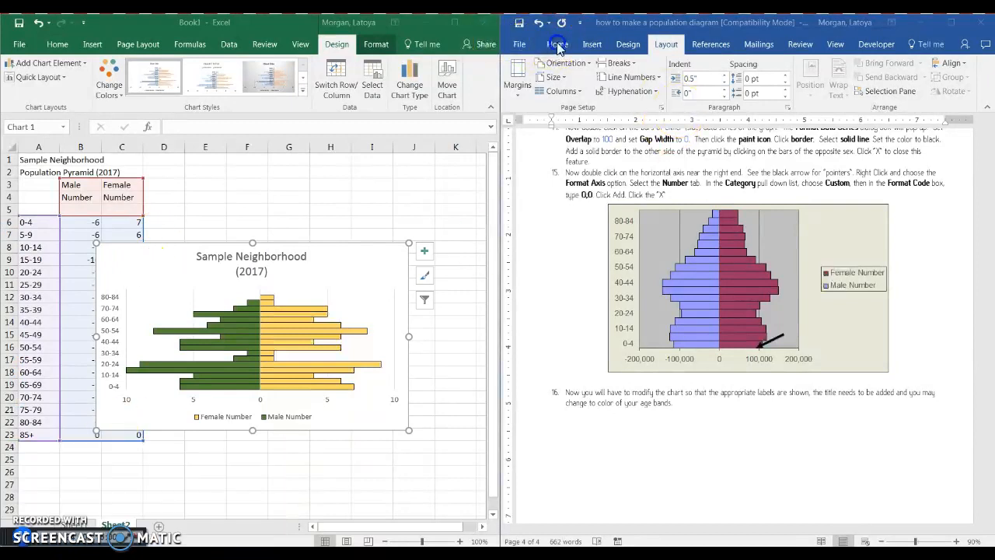
click(180, 548)
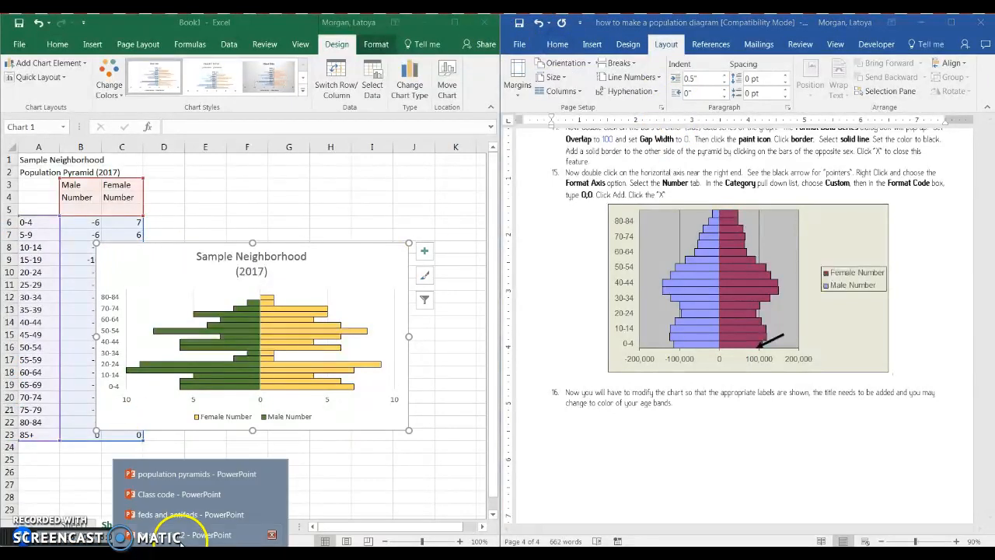
click(187, 534)
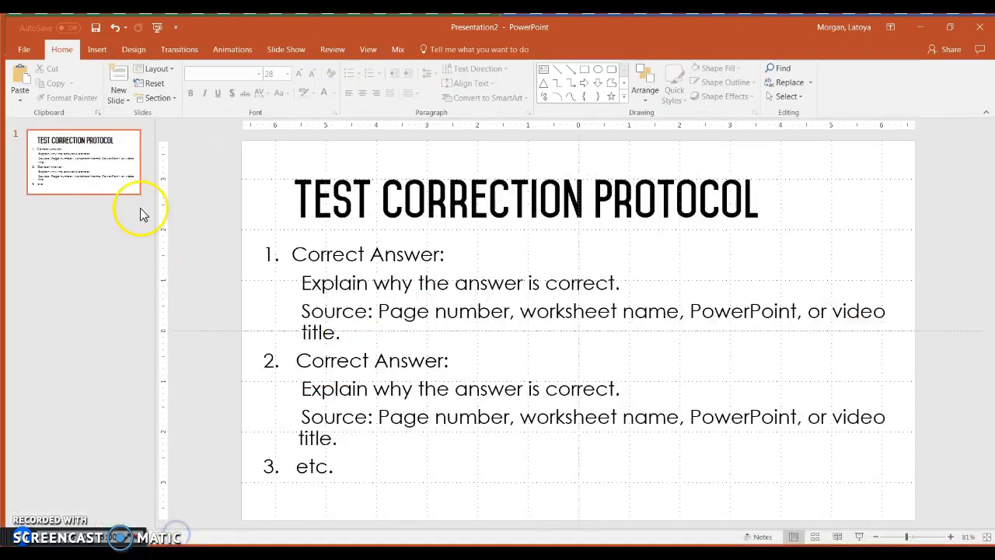
click(22, 51)
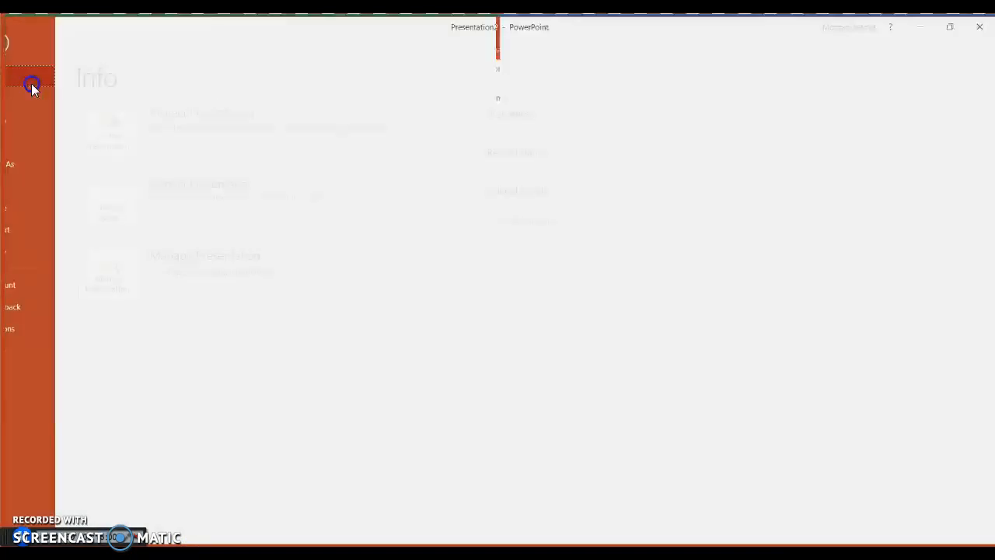
click(20, 106)
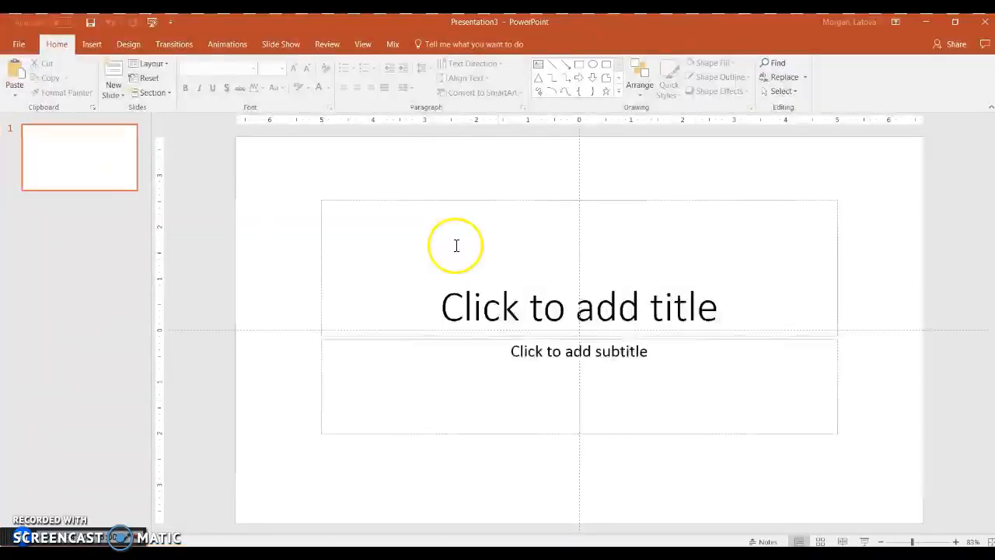
Paste the copied chart as a picture on the title slide, shift it and enlarge it to about 7.5 inches wide.
click(282, 247)
click(386, 275)
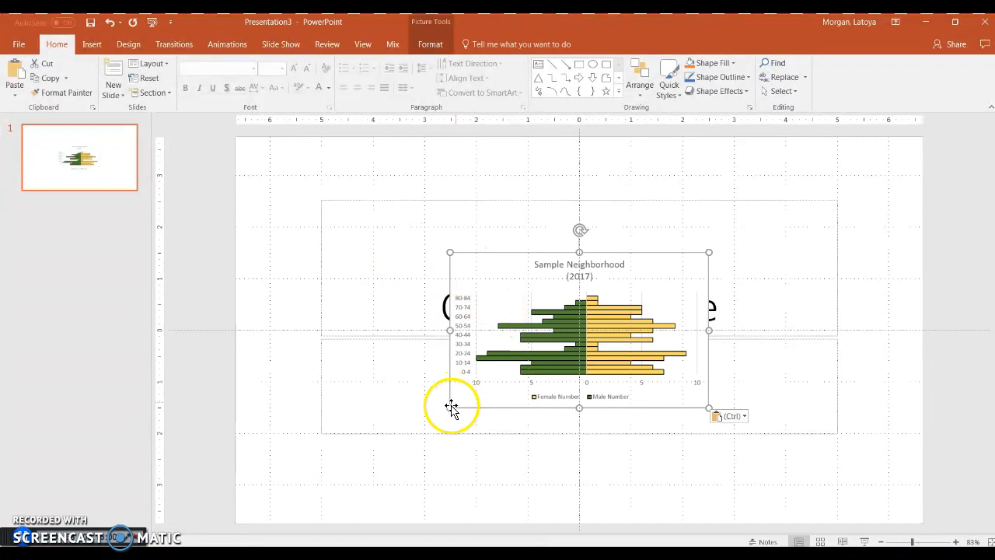
drag(440, 415, 413, 381)
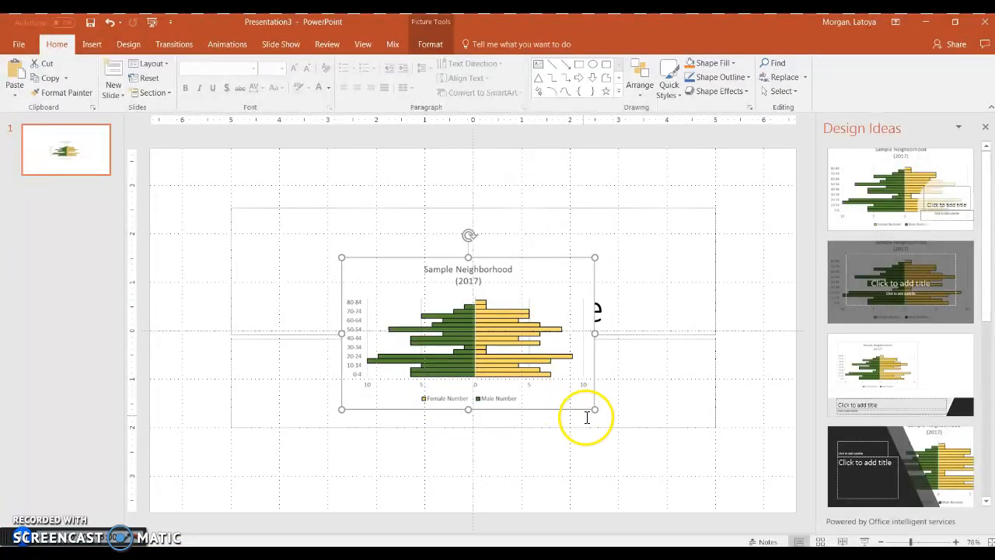
drag(594, 410, 703, 474)
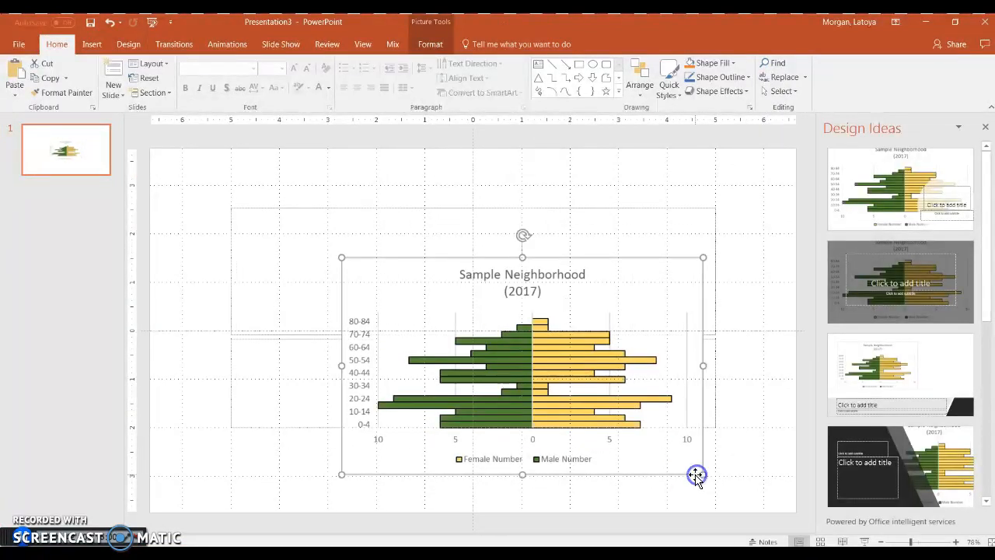
Switch back to the Book1 workbook in Excel and copy the population pyramid chart again.
key(alt+Tab)
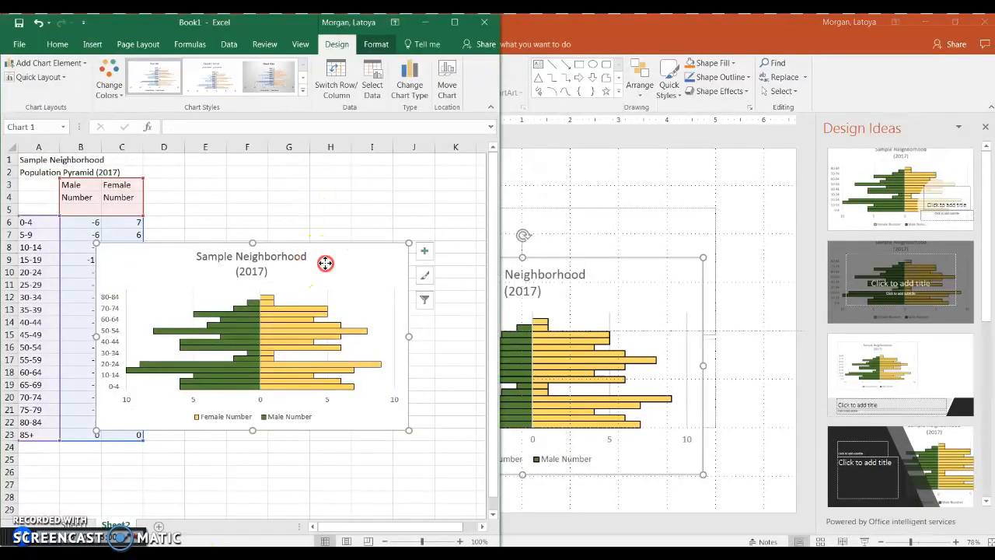
right_click(325, 263)
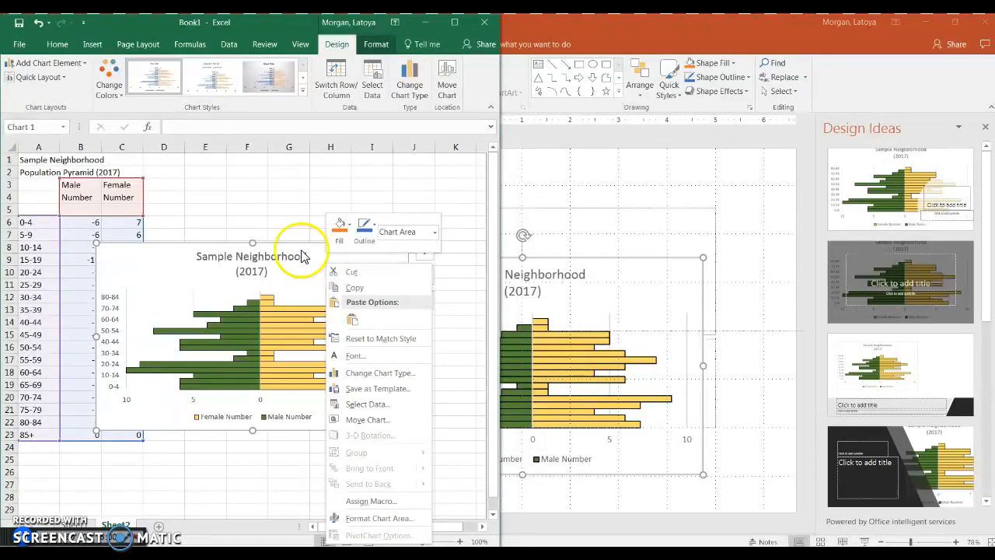
click(350, 286)
Open Paint, paste the chart onto the blank canvas and enlarge it proportionally to fill most of the canvas.
key(super)
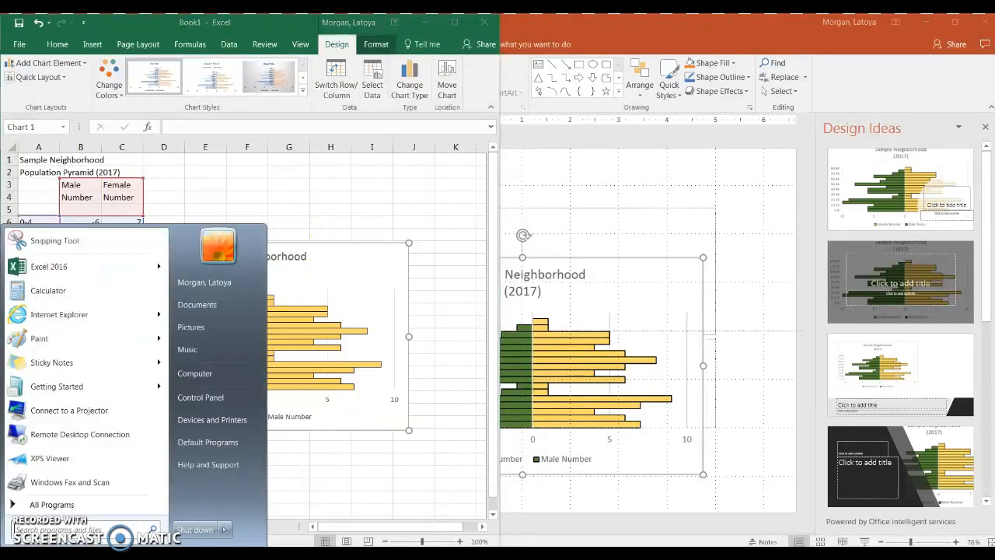
click(55, 342)
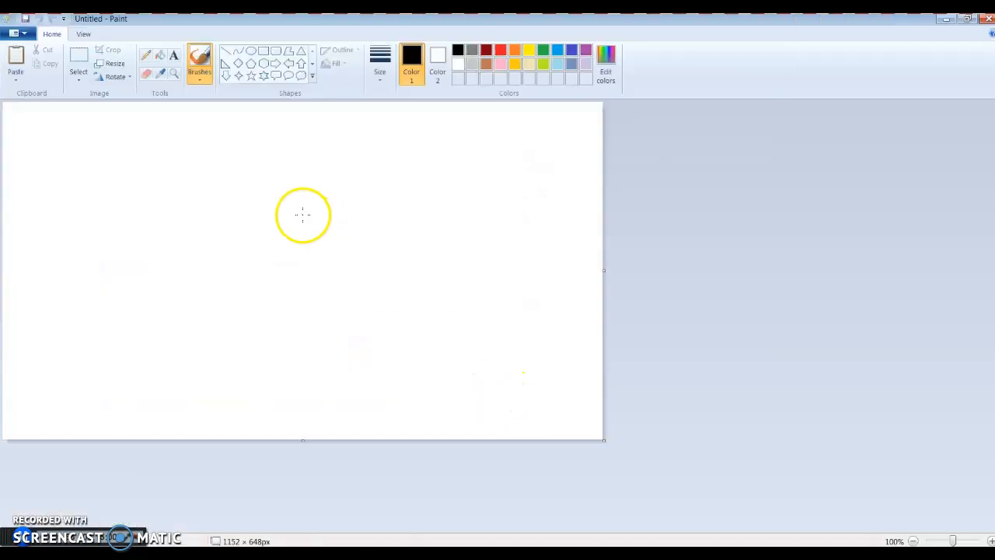
click(15, 59)
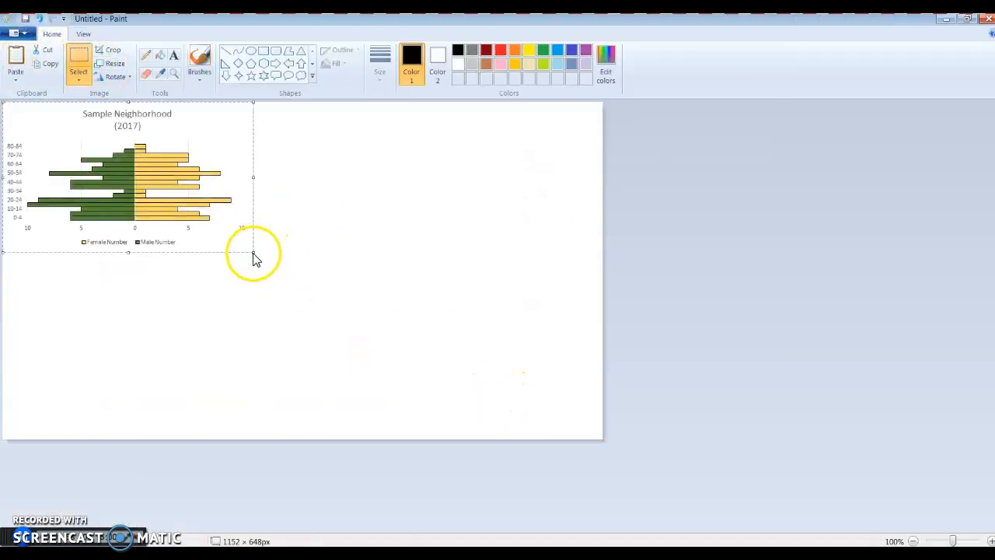
drag(254, 252, 524, 408)
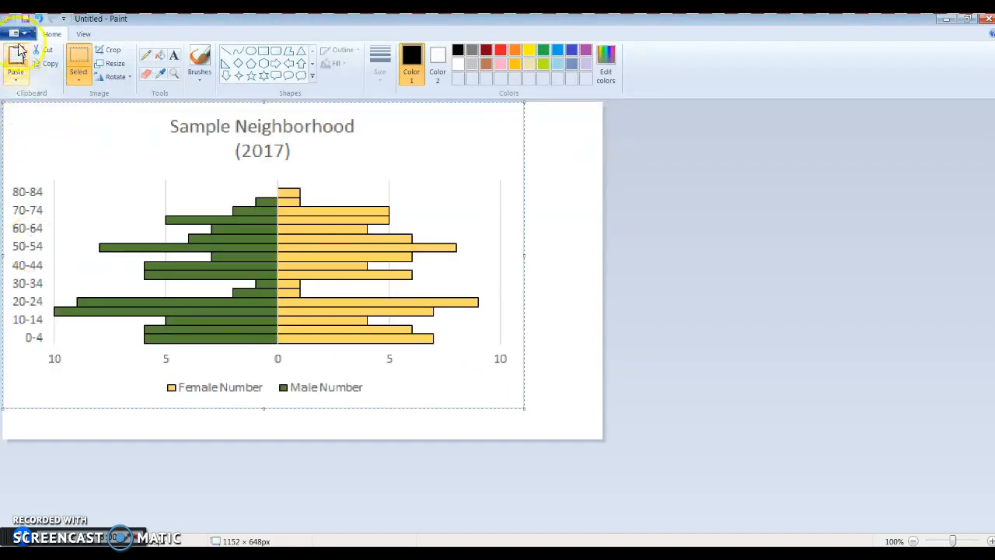
Save the Paint image as a PNG named "Sample Pop Pyr" in the Pictures library.
click(26, 19)
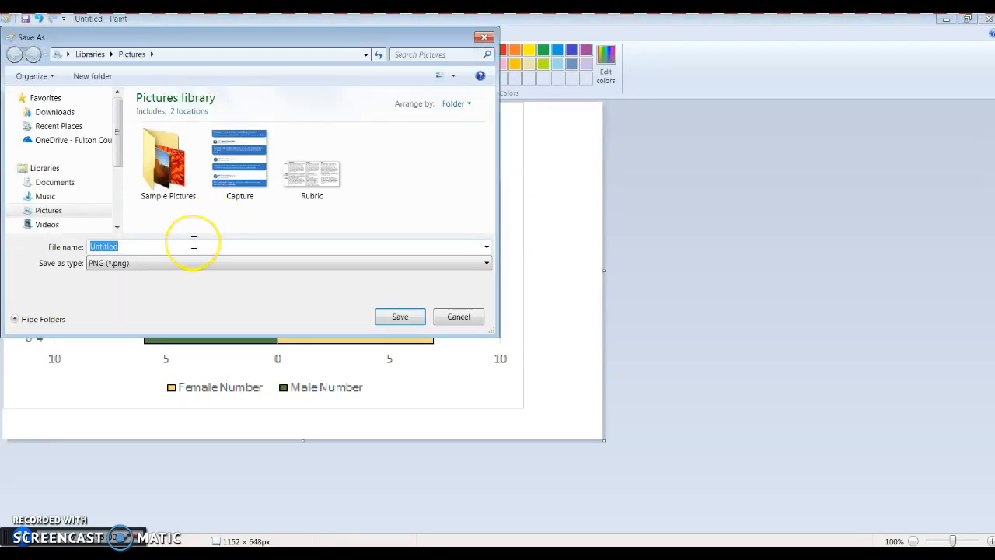
text(Sample Pop Pyr)
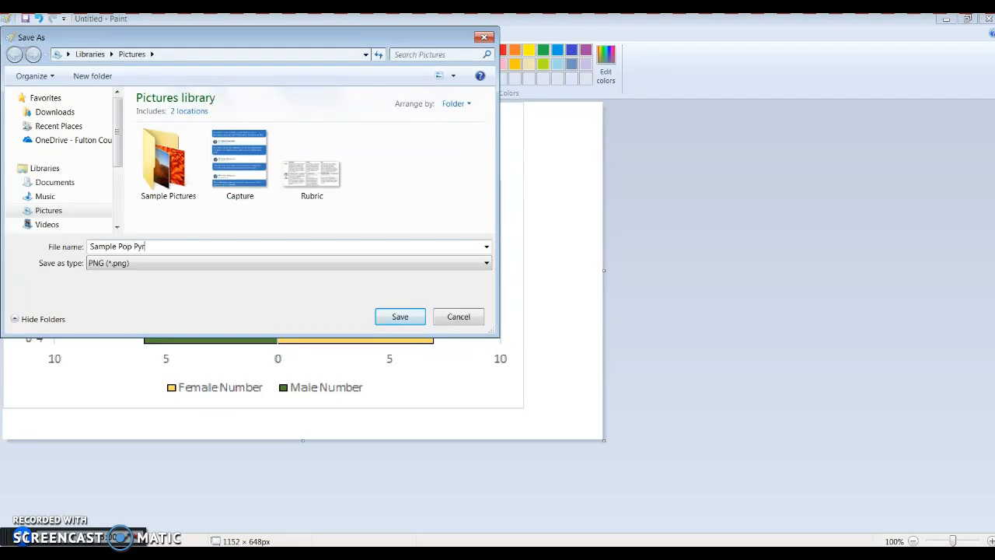
click(410, 320)
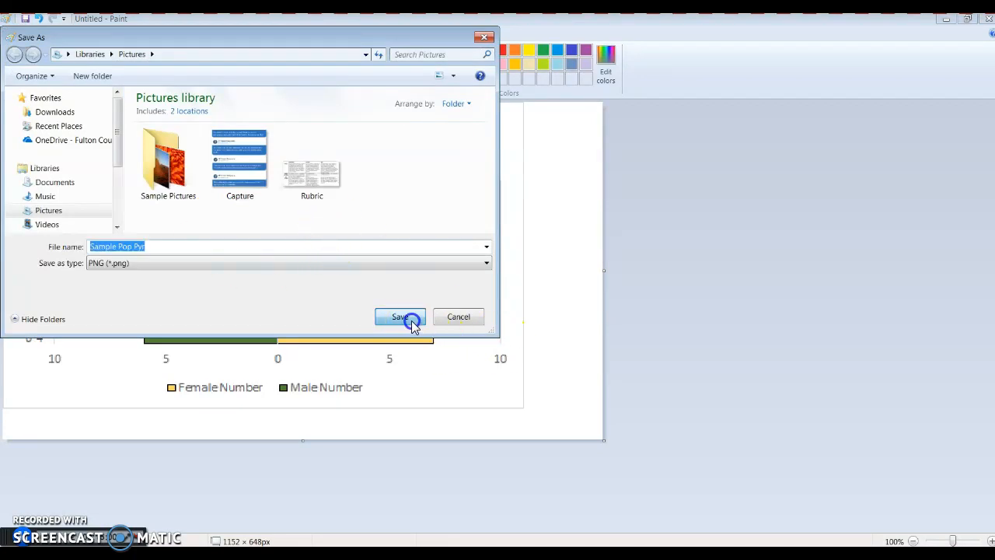
Open the Pictures library, find the Sample Pop Pyr image and view it in Windows Photo Viewer.
click(18, 547)
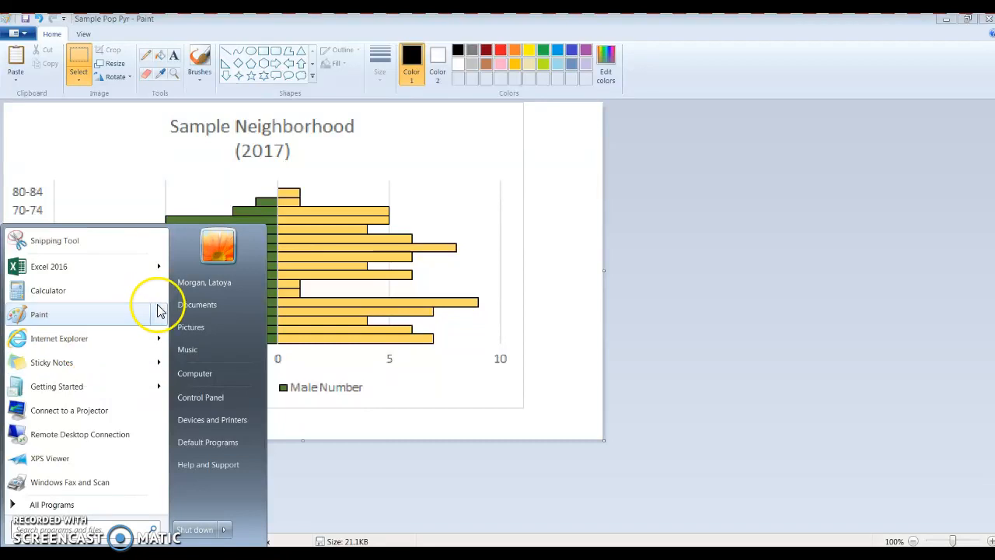
click(204, 326)
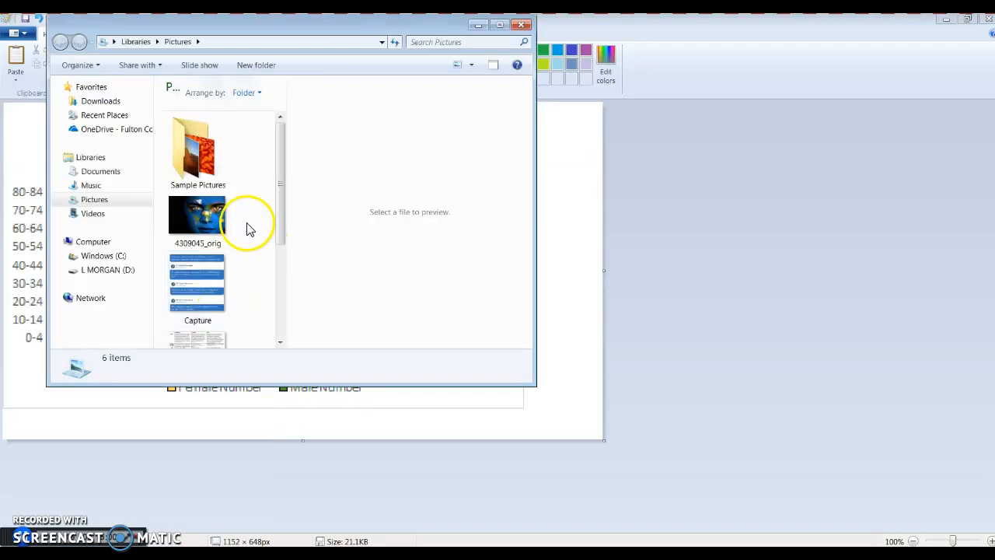
drag(284, 202, 282, 278)
click(218, 264)
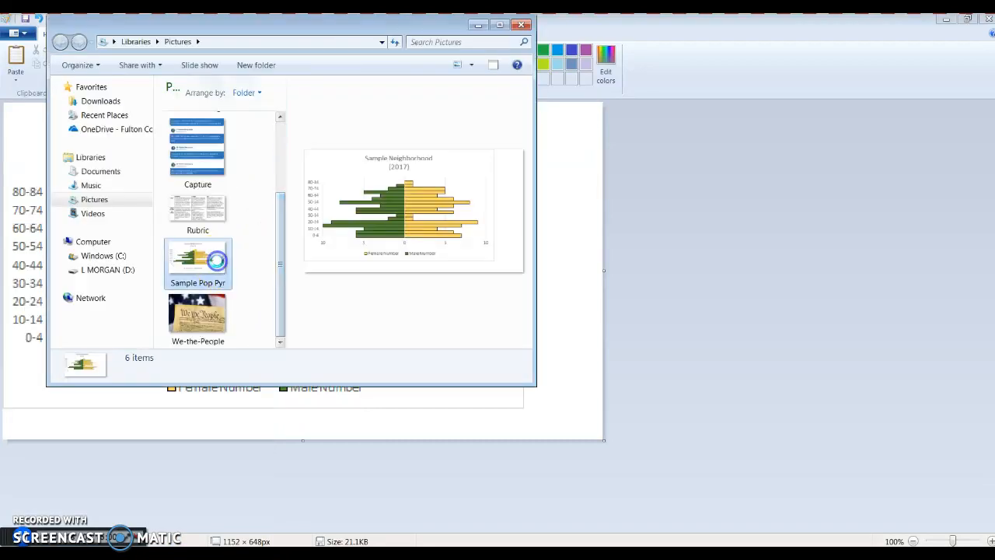
double_click(218, 264)
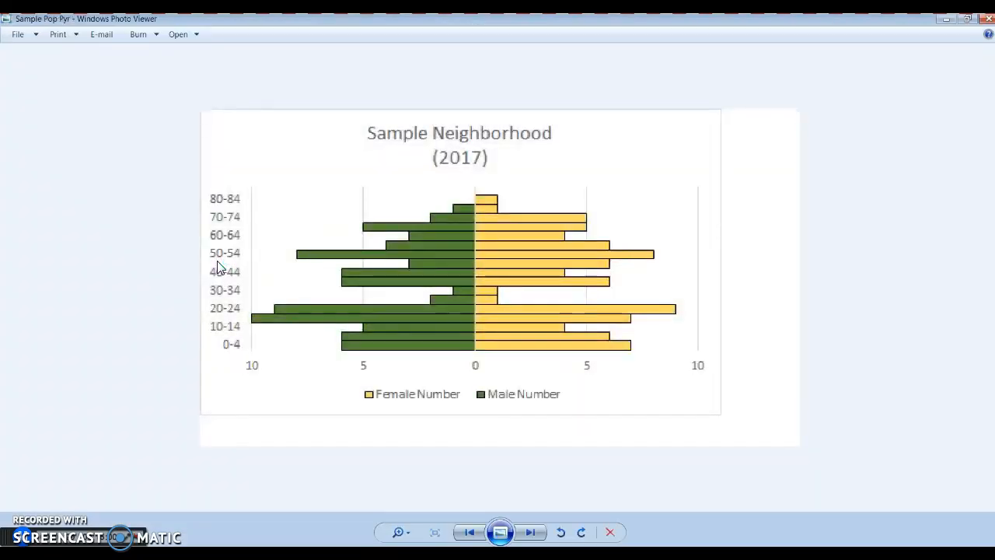